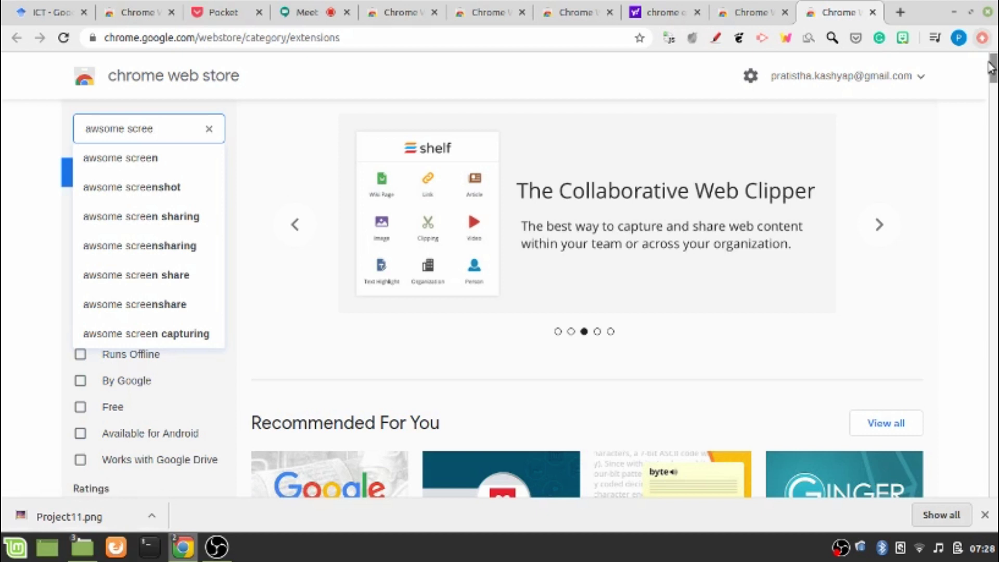
# - Add the Awesome Screenshot & Screen Recorder extension to Chrome from the web store
pyautogui.scroll(-10, 344, 432)
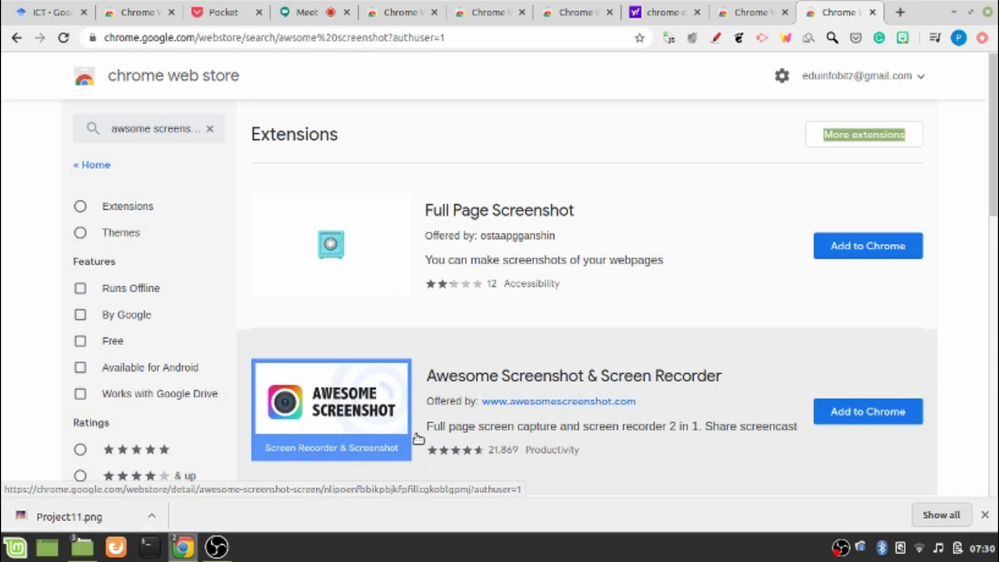
pyautogui.click(863, 418)
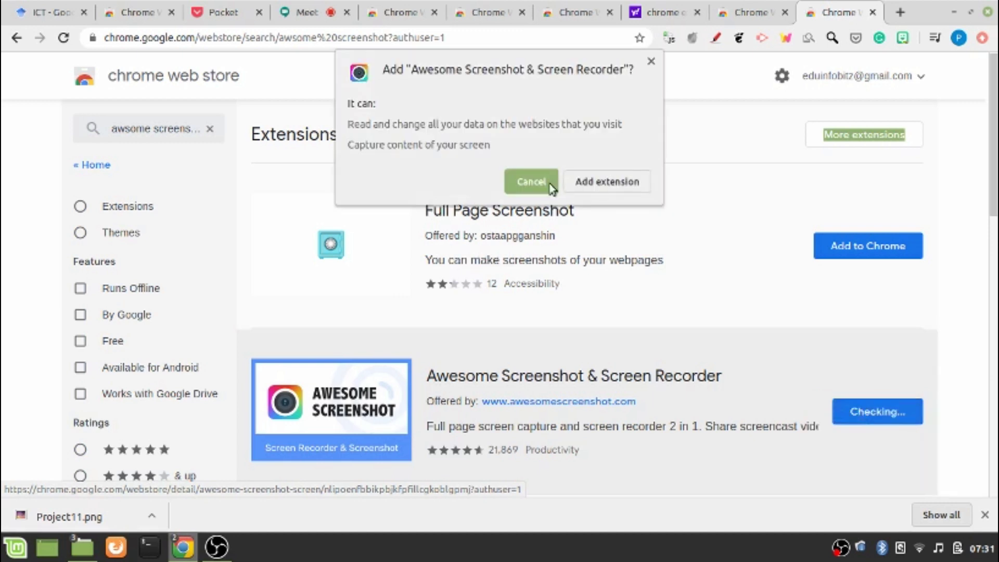
pyautogui.click(587, 182)
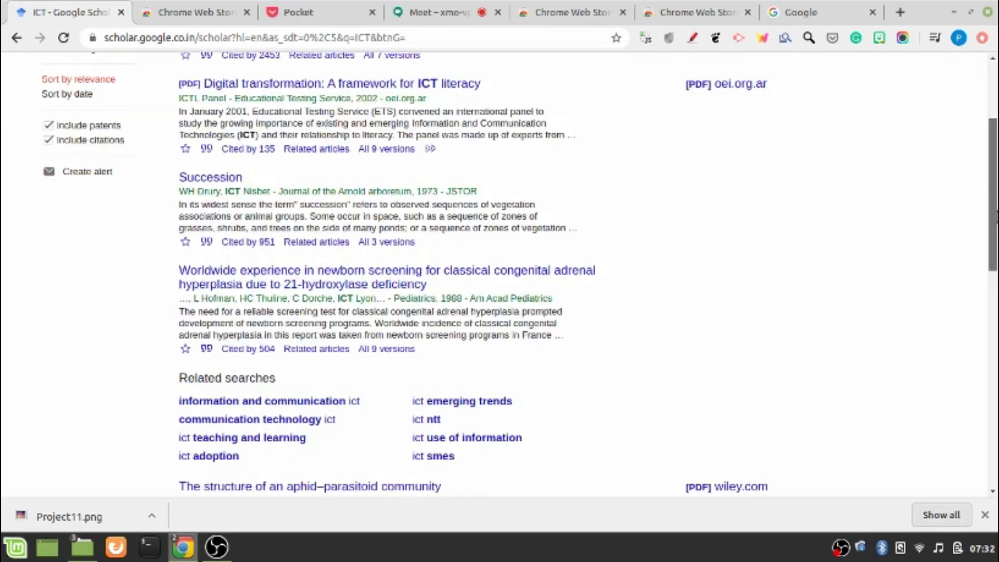
# - Capture a full-page screenshot of the Google Scholar results for ICT with the Awesome Screenshot extension
pyautogui.scroll(-3, 374, 260)
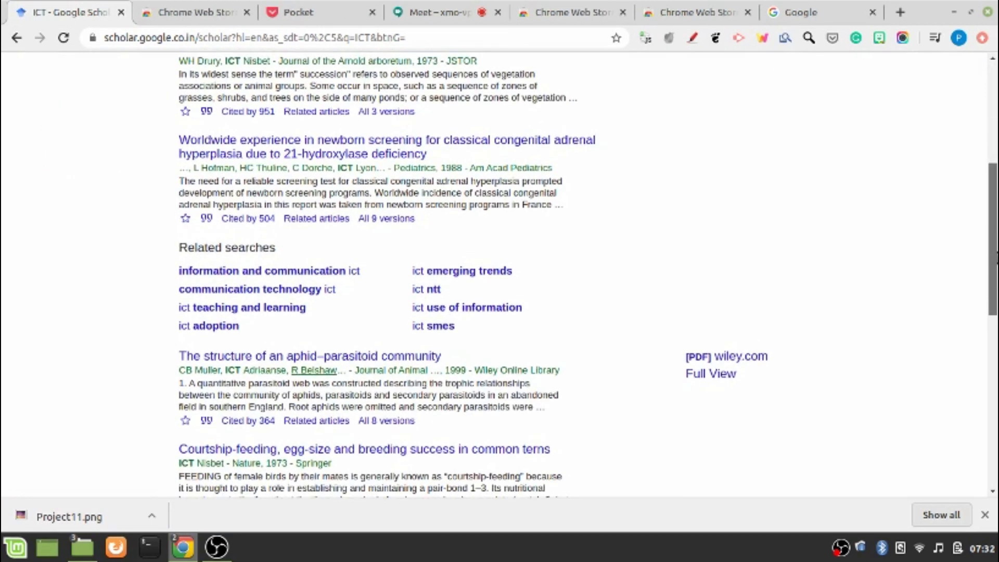
pyautogui.scroll(5, 499, 275)
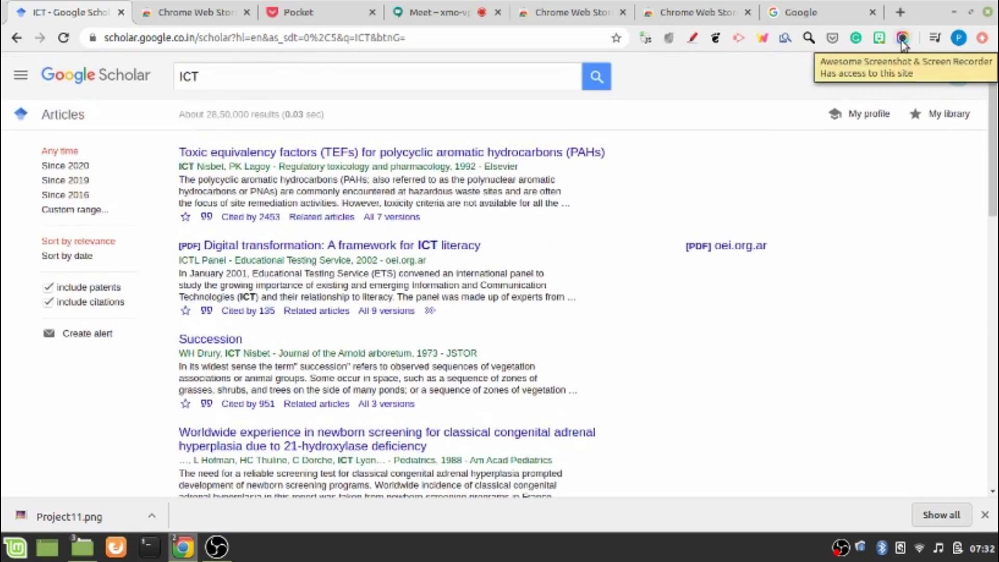
pyautogui.click(904, 41)
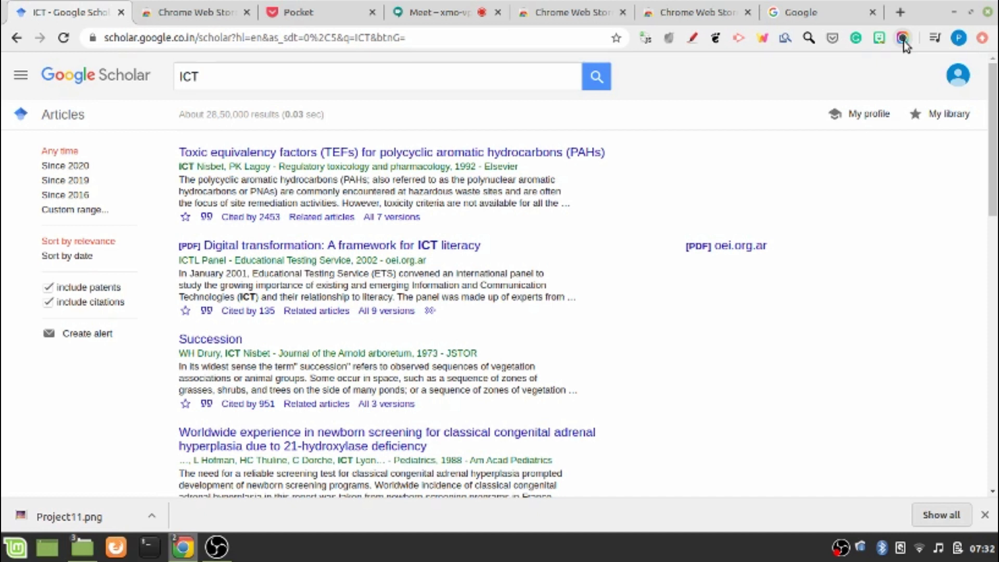
pyautogui.click(903, 42)
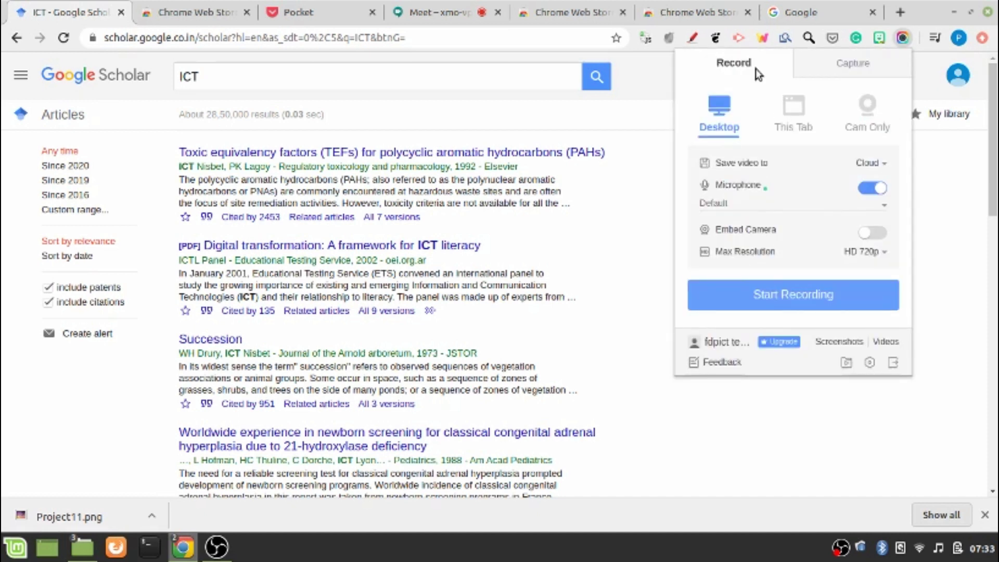
pyautogui.click(851, 66)
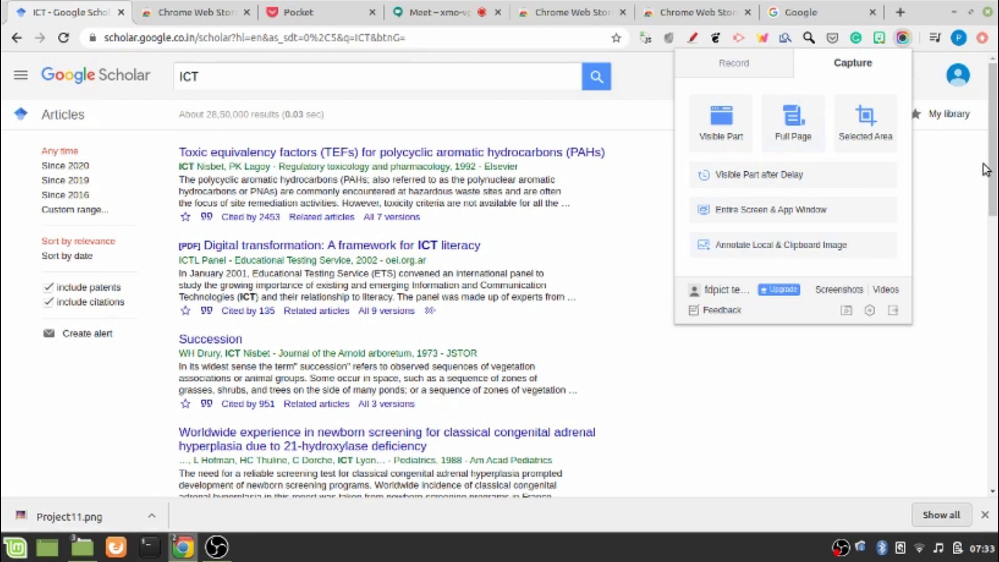
pyautogui.moveTo(992, 172); pyautogui.dragTo(995, 99)
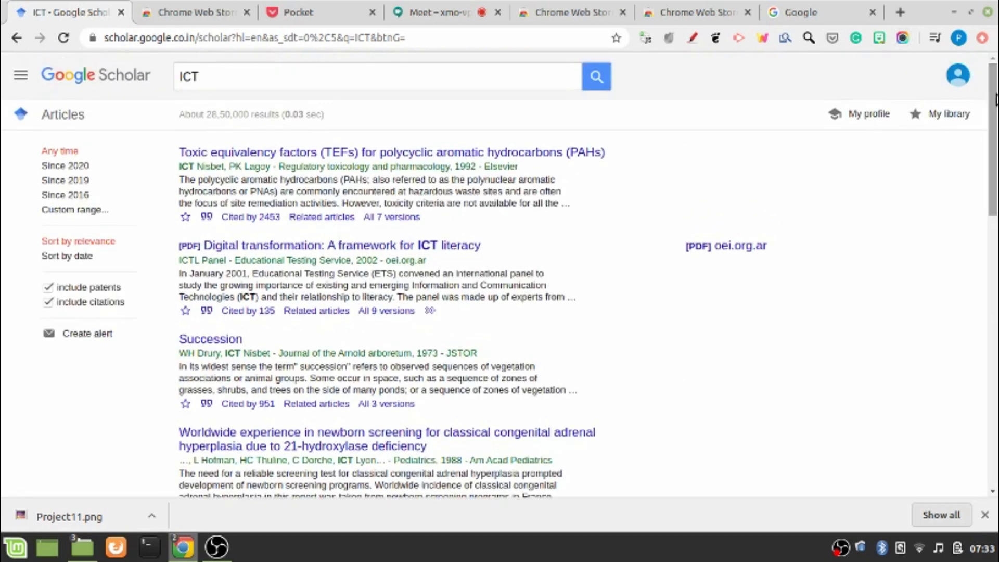
pyautogui.click(903, 39)
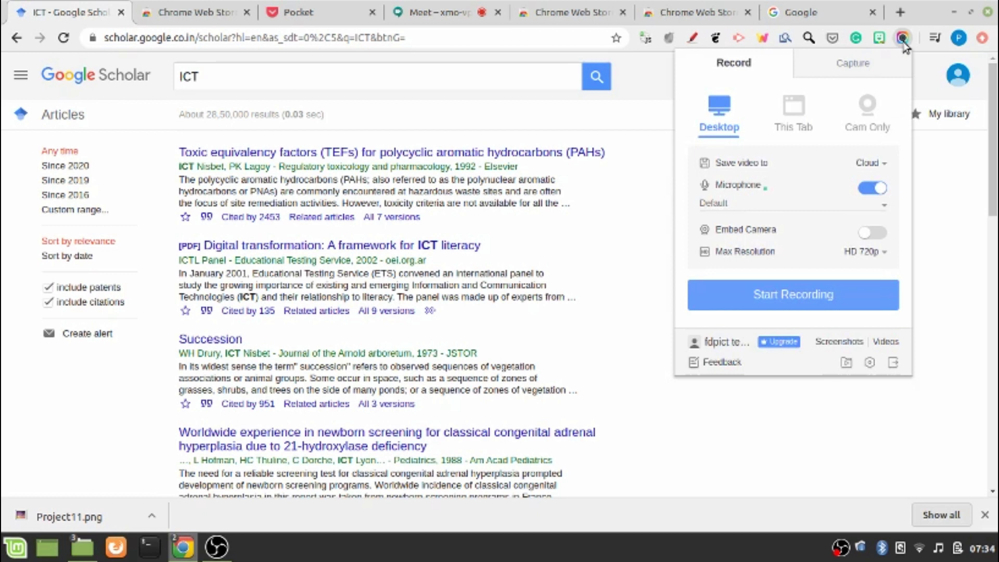
pyautogui.click(853, 62)
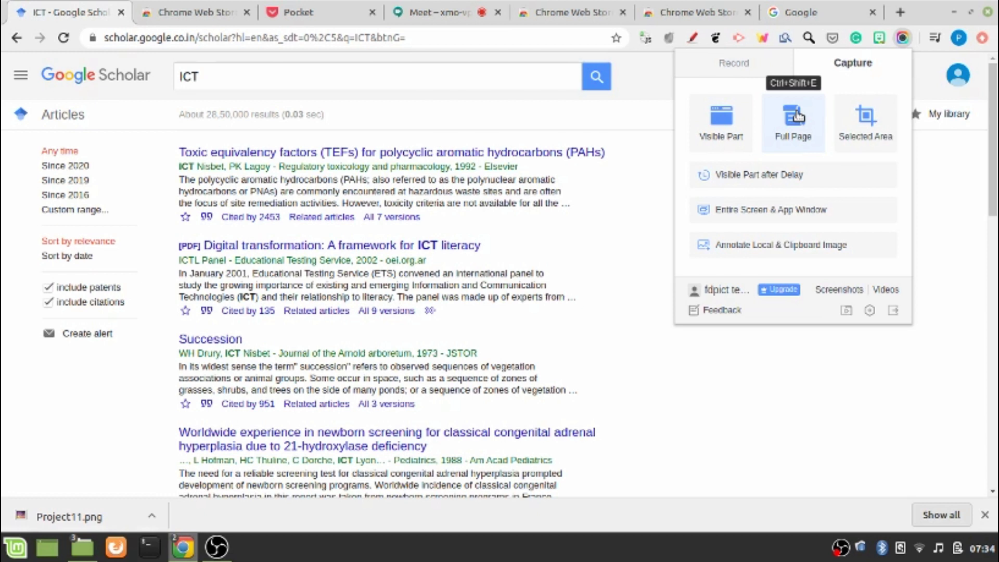
pyautogui.click(796, 117)
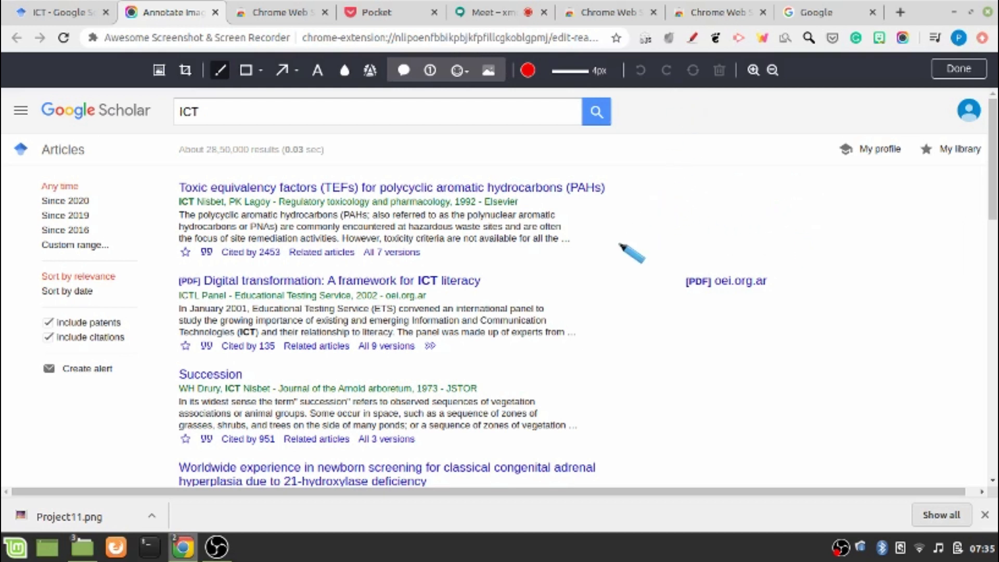
# - Draw a red freehand mark beside the first result, and try cropping the screenshot to about 637 × 337 around the first three results
pyautogui.moveTo(617, 245); pyautogui.dragTo(717, 239)
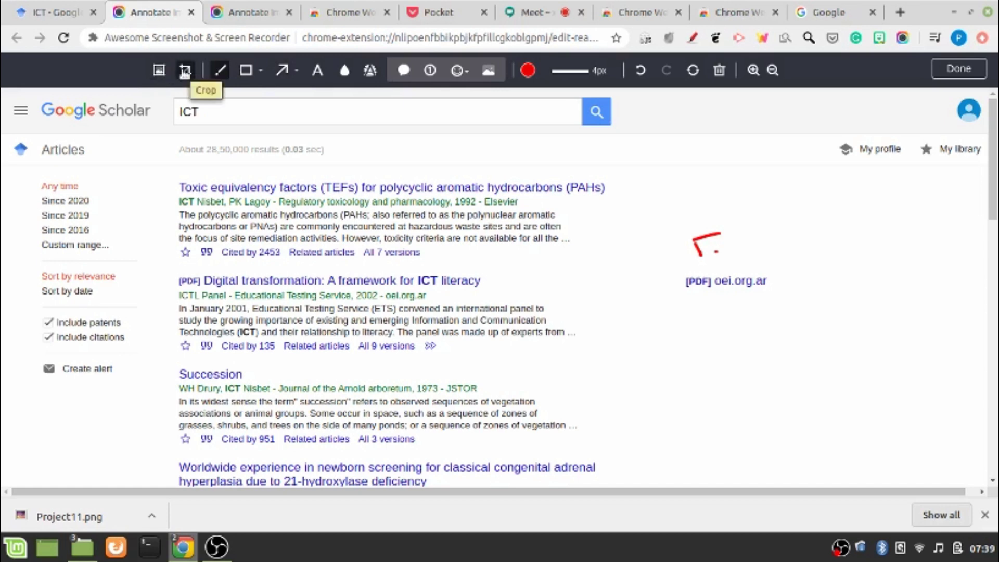
pyautogui.click(183, 72)
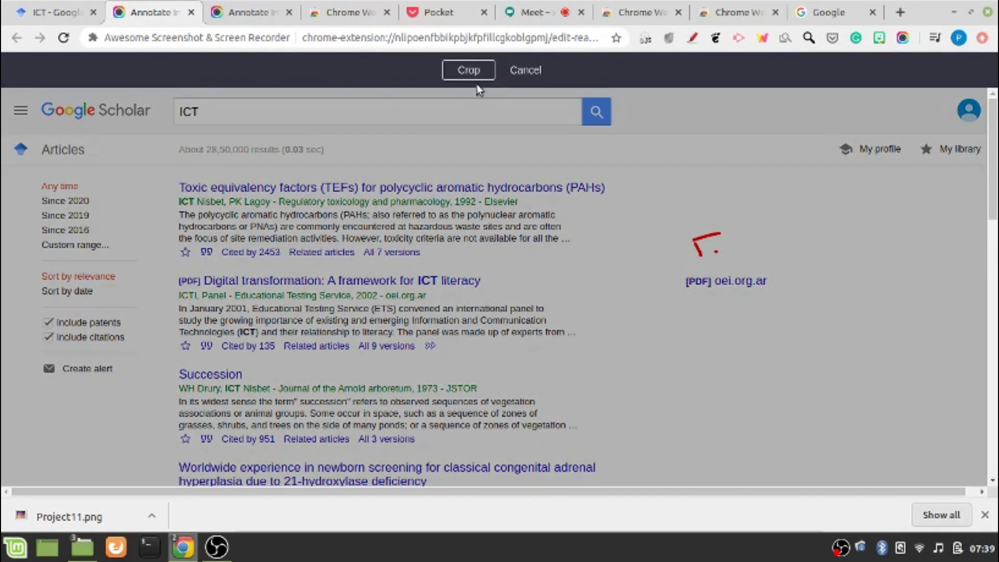
pyautogui.moveTo(173, 182)
pyautogui.mouseDown()
pyautogui.moveTo(187, 239)
pyautogui.moveTo(311, 412)
pyautogui.moveTo(638, 428)
pyautogui.mouseUp()
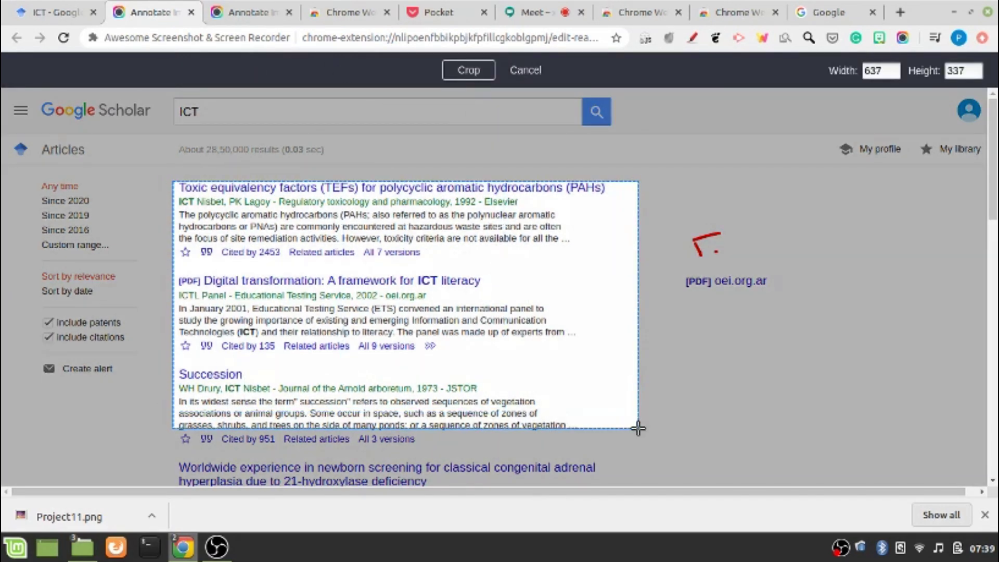
pyautogui.click(468, 70)
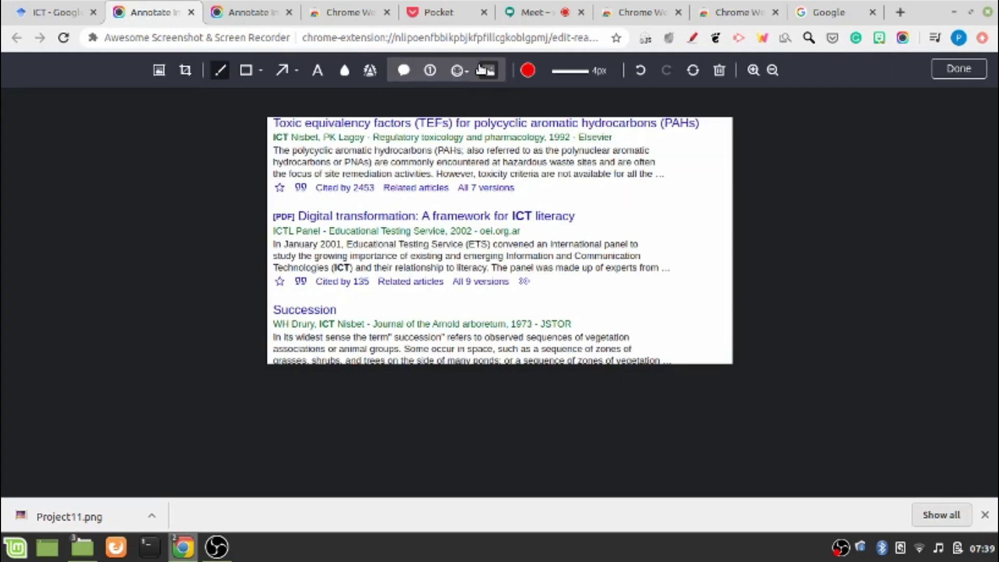
pyautogui.click(642, 74)
# - Draw a red rectangle around the first search result and a red arrow from the second result up to the first
pyautogui.click(246, 70)
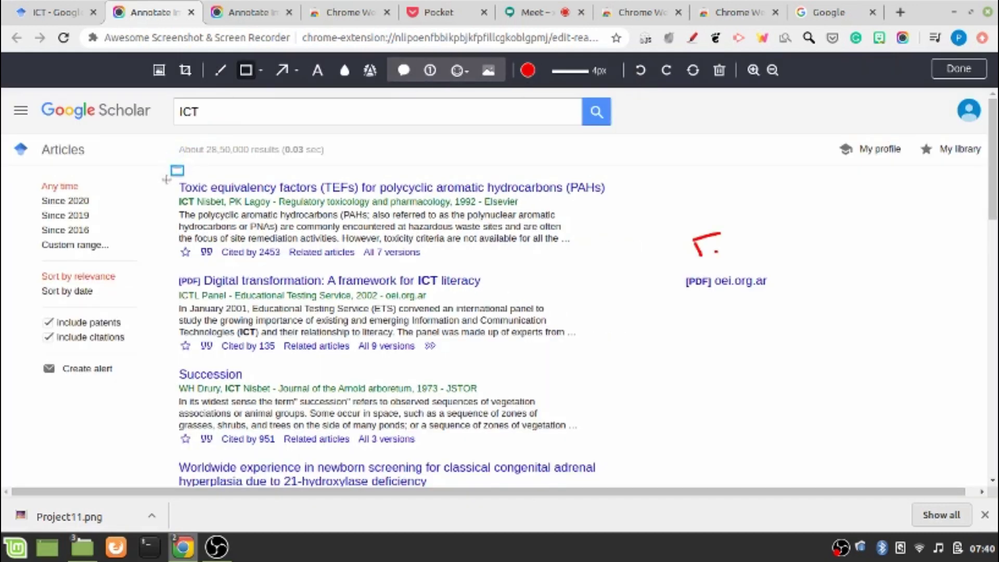
pyautogui.moveTo(169, 183); pyautogui.dragTo(574, 263)
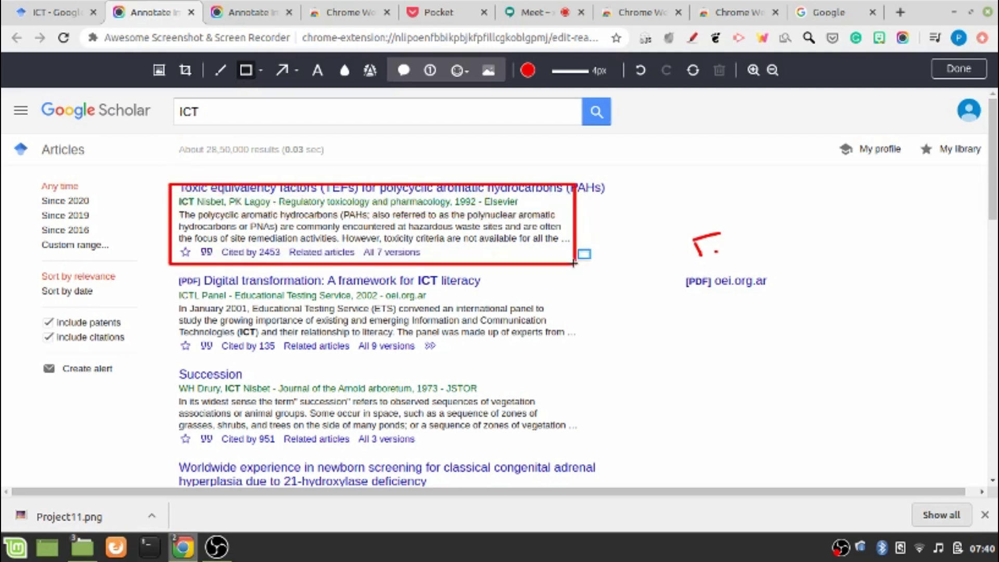
pyautogui.moveTo(219, 317); pyautogui.dragTo(506, 199)
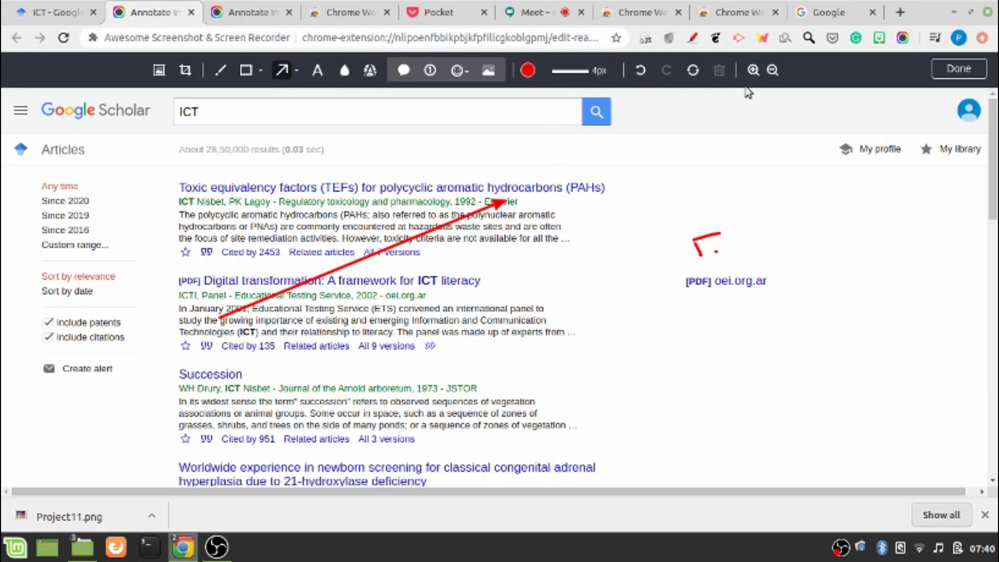
# - Place the red text "important" next to the arrow on the screenshot and finish the annotation
pyautogui.click(752, 71)
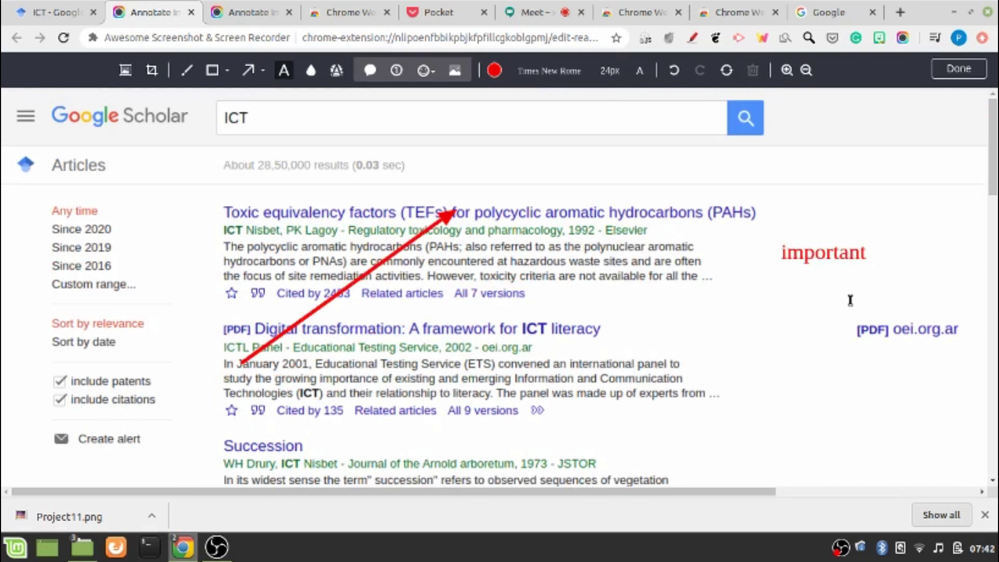
pyautogui.moveTo(831, 249)
pyautogui.mouseDown()
pyautogui.moveTo(595, 271)
pyautogui.moveTo(465, 268)
pyautogui.moveTo(429, 302)
pyautogui.moveTo(398, 303)
pyautogui.mouseUp()
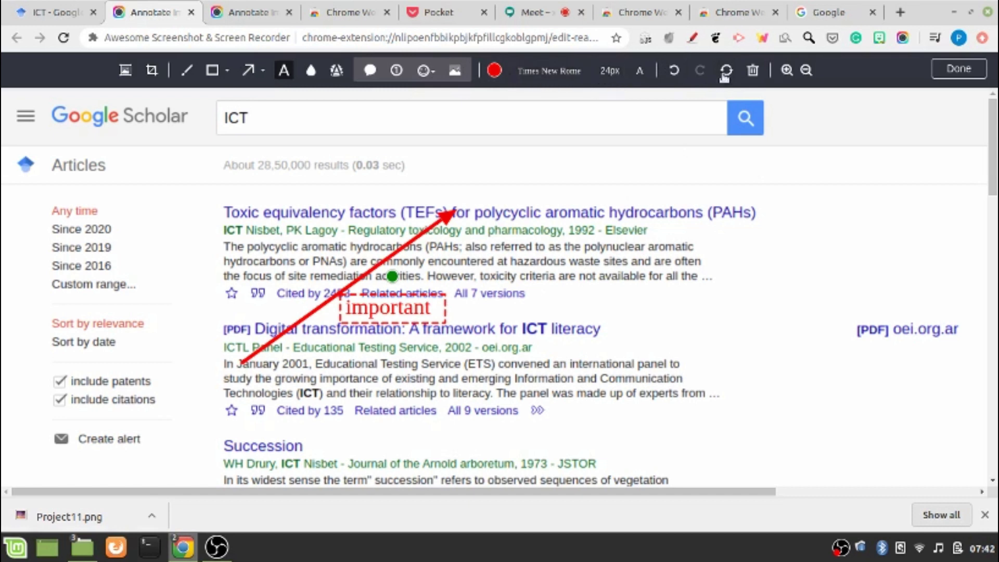
pyautogui.click(787, 72)
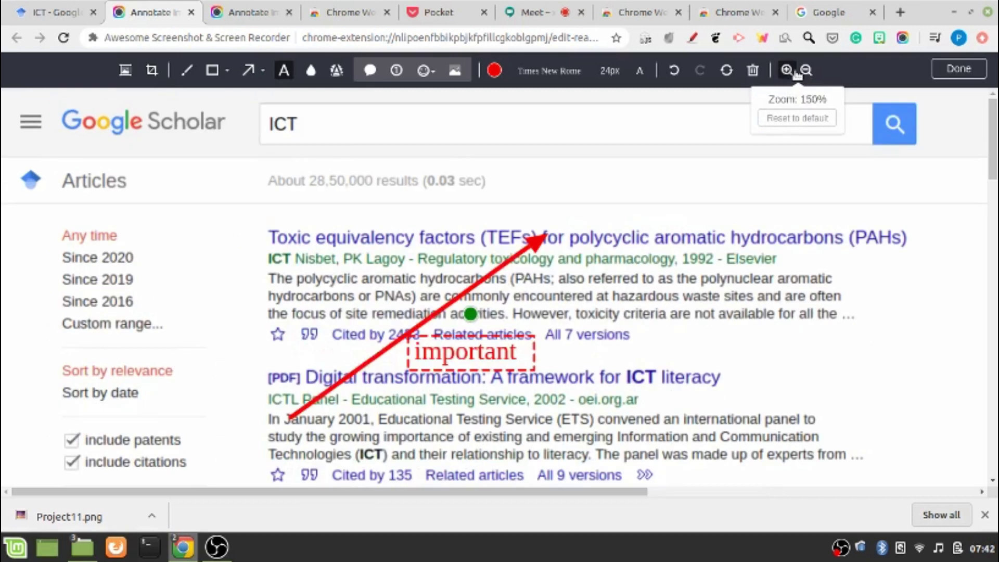
pyautogui.click(803, 71)
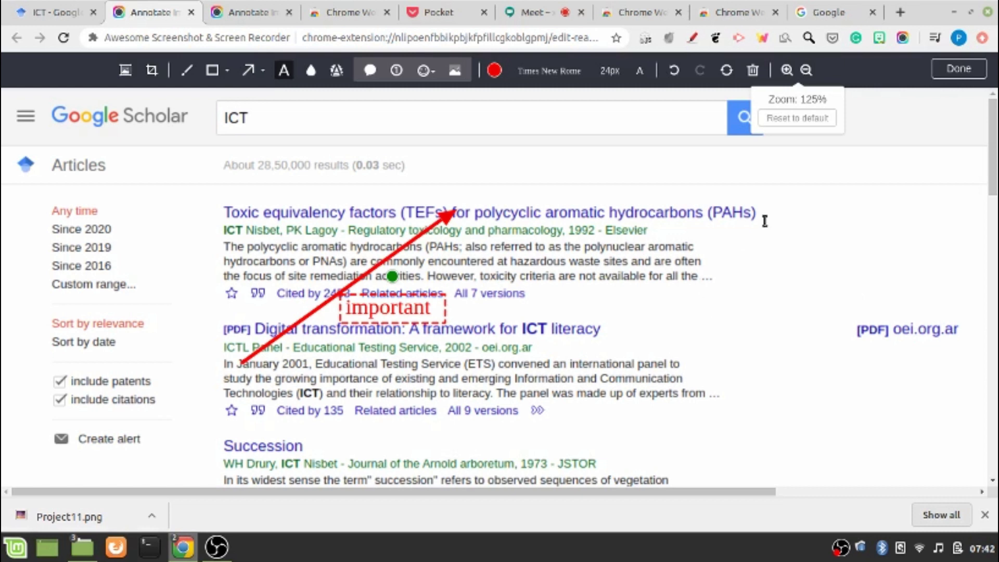
pyautogui.click(958, 70)
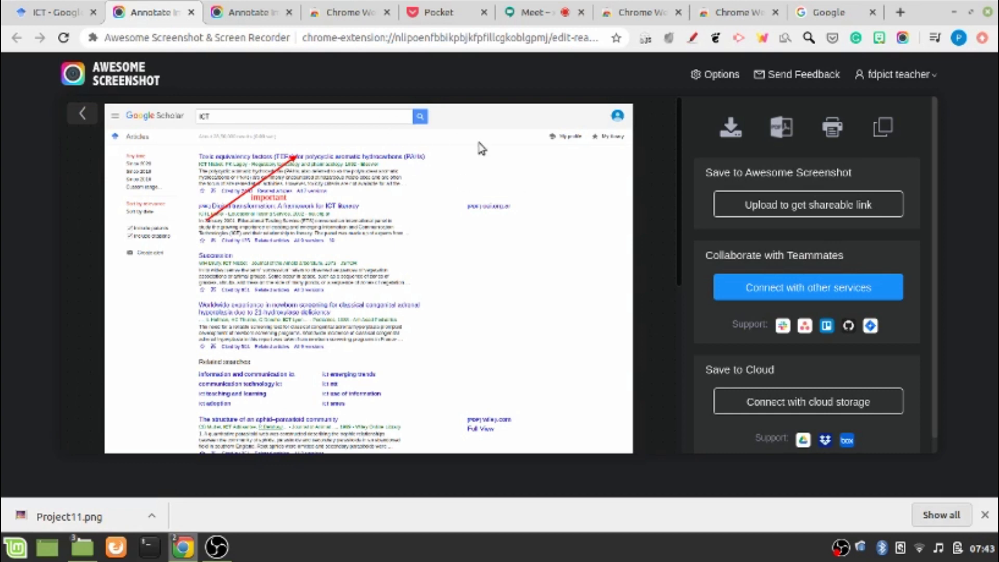
# - Return to the Google Scholar results and review the extension's capture and recording options, including where videos can be saved
pyautogui.click(55, 12)
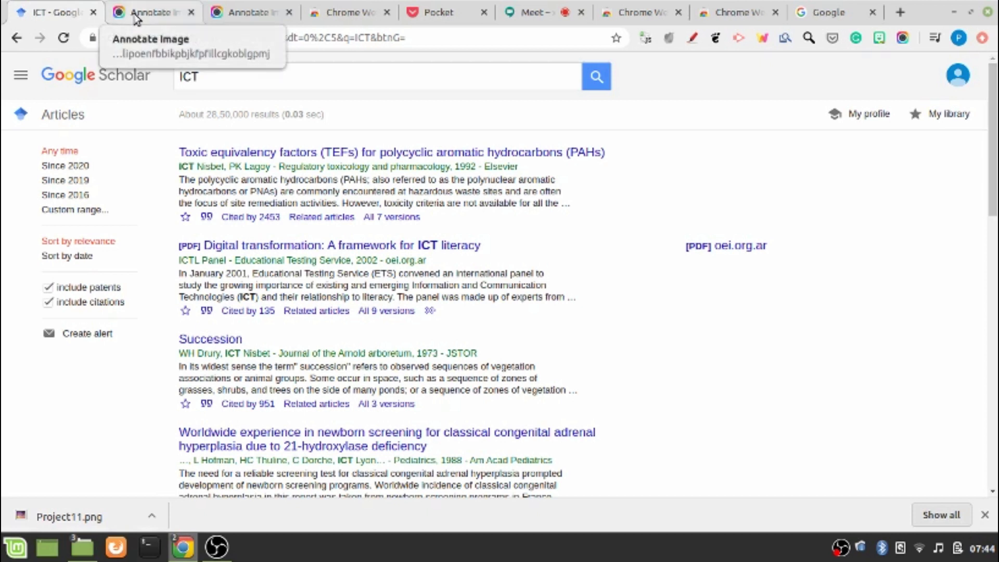
pyautogui.click(902, 37)
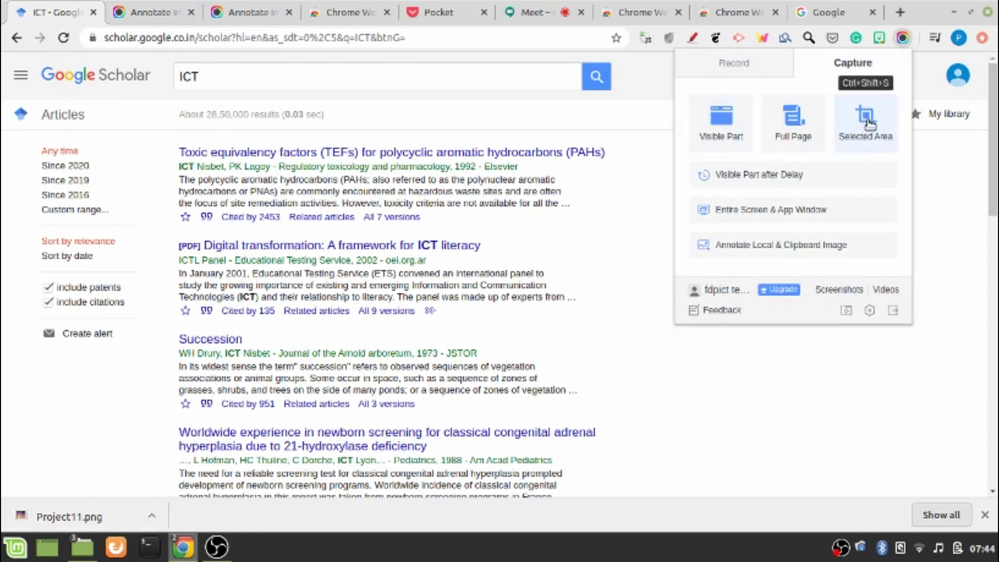
pyautogui.click(752, 67)
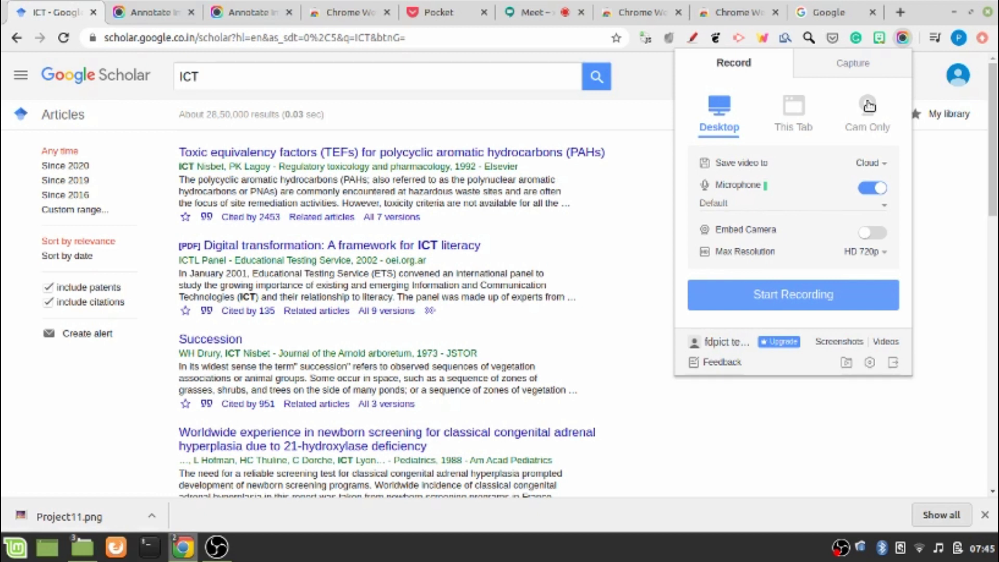
pyautogui.click(871, 163)
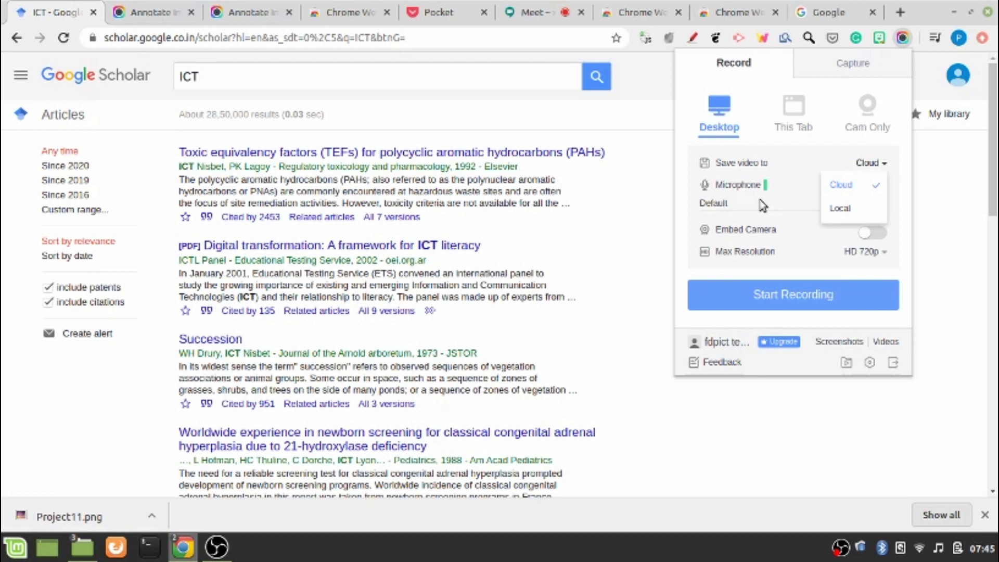
pyautogui.click(746, 235)
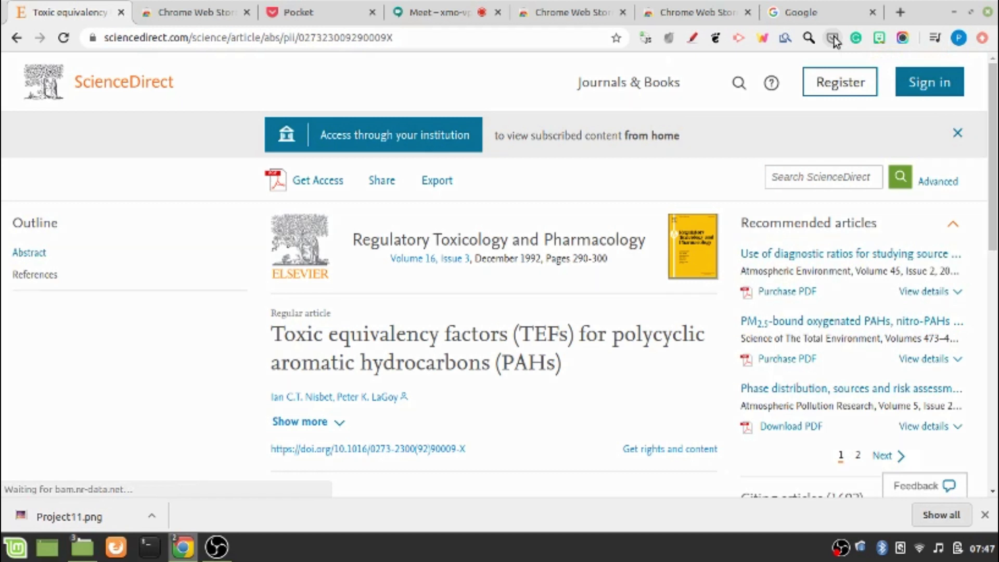
# - Save the ScienceDirect article on toxic equivalency factors to Pocket and open it from My List in Pocket
pyautogui.click(833, 39)
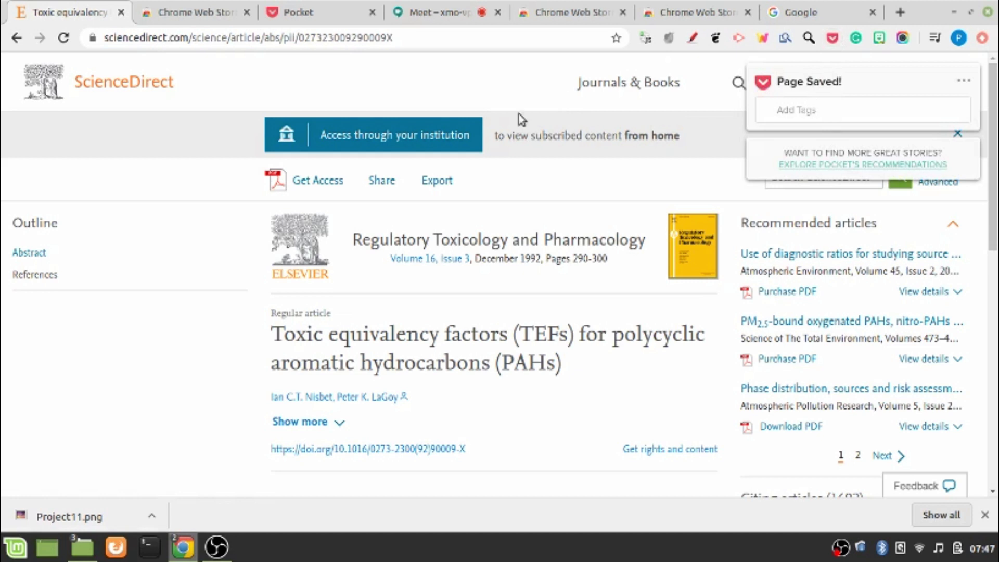
pyautogui.click(288, 13)
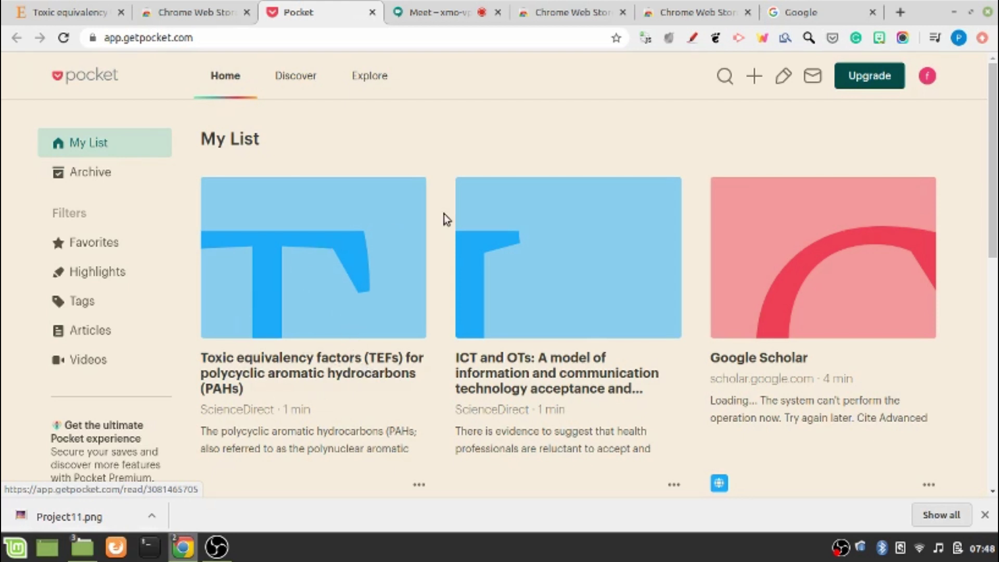
pyautogui.click(329, 357)
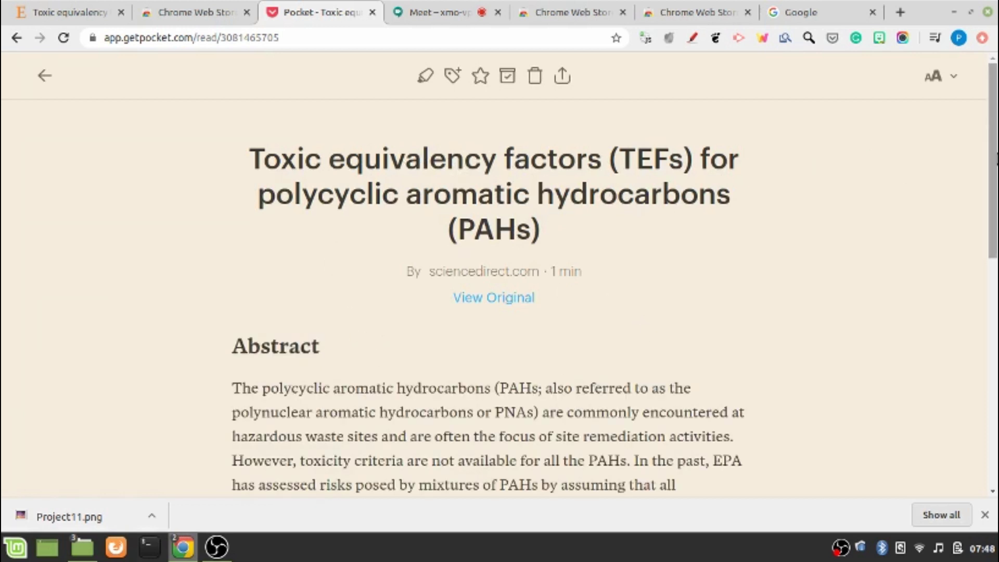
pyautogui.moveTo(994, 168); pyautogui.dragTo(987, 92)
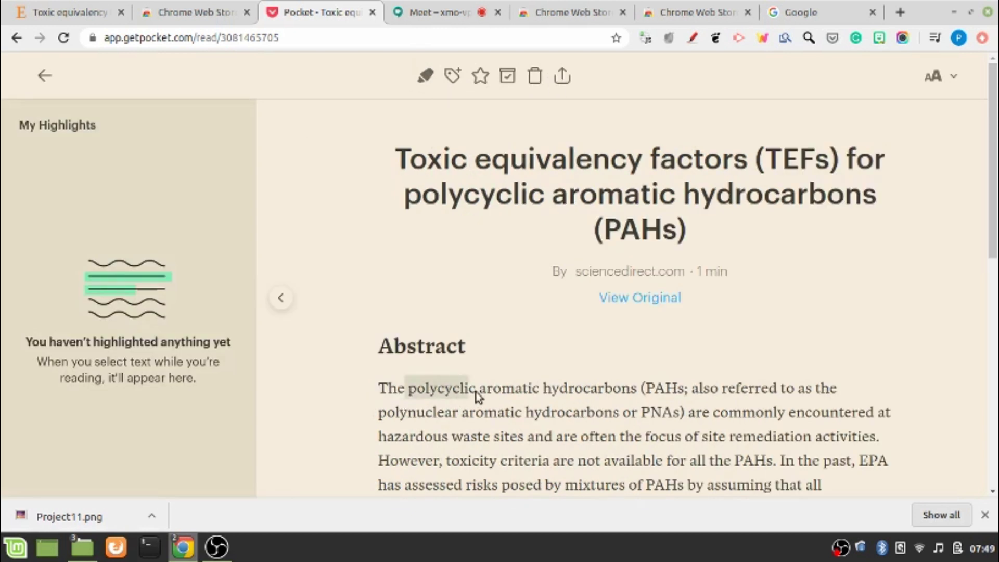
# - Highlight "polycyclic aromatic hydroca" in the abstract's first sentence and open the article's text display settings
pyautogui.moveTo(476, 391); pyautogui.dragTo(594, 387)
pyautogui.click(477, 356)
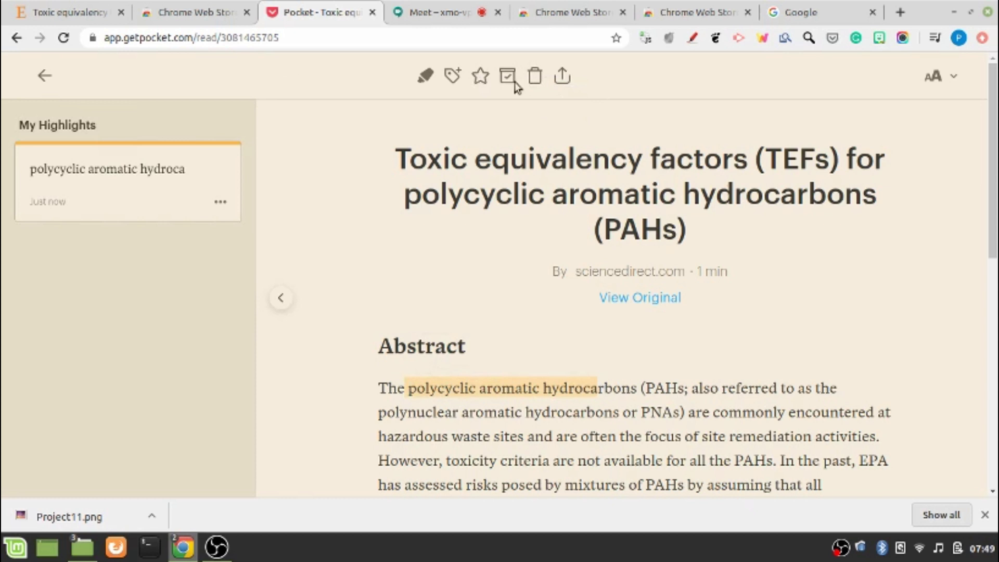
pyautogui.click(953, 79)
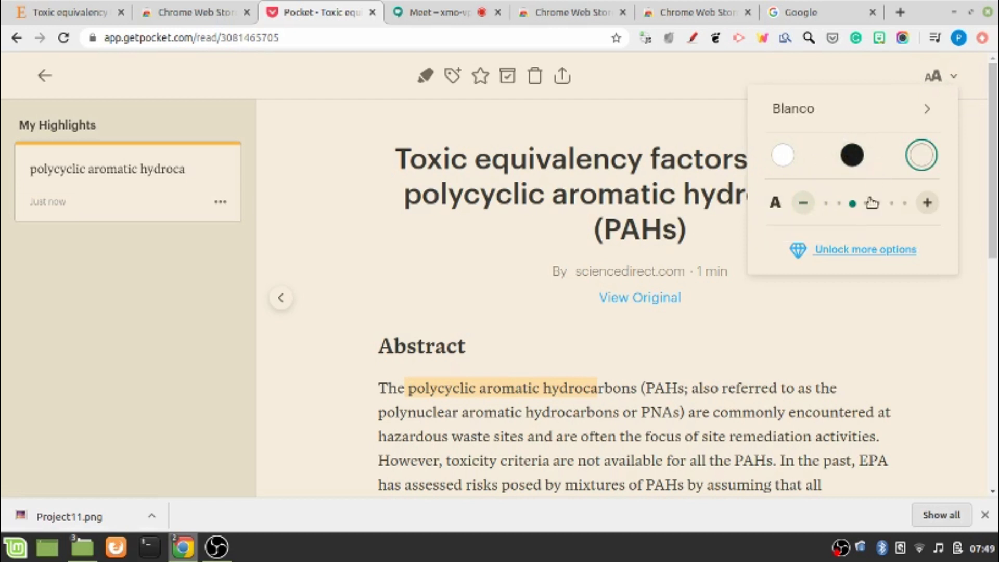
# - Enlarge the Pocket article's text by two sizes, then reduce it back to the original size
pyautogui.click(927, 205)
pyautogui.click(927, 205)
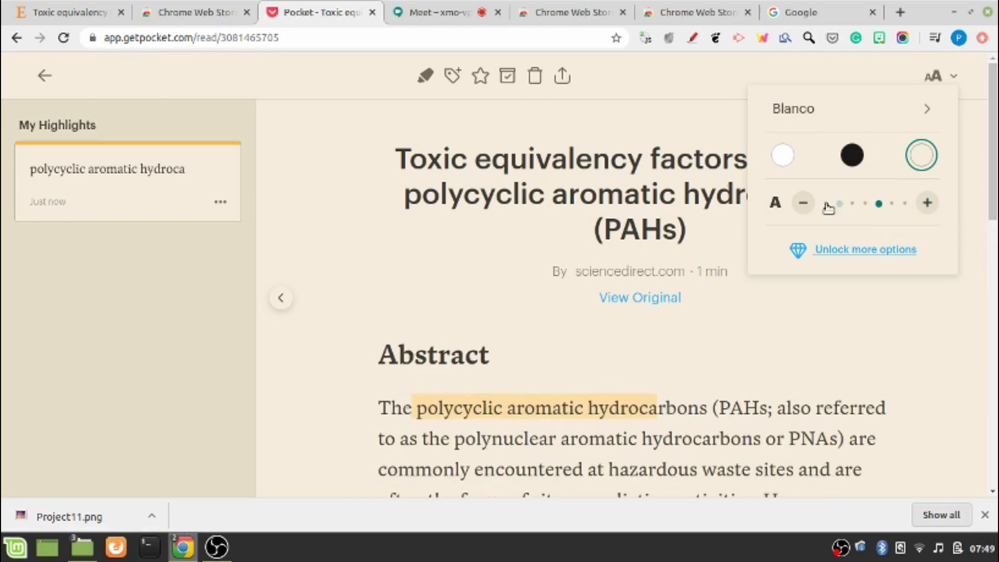
pyautogui.click(804, 204)
pyautogui.click(805, 204)
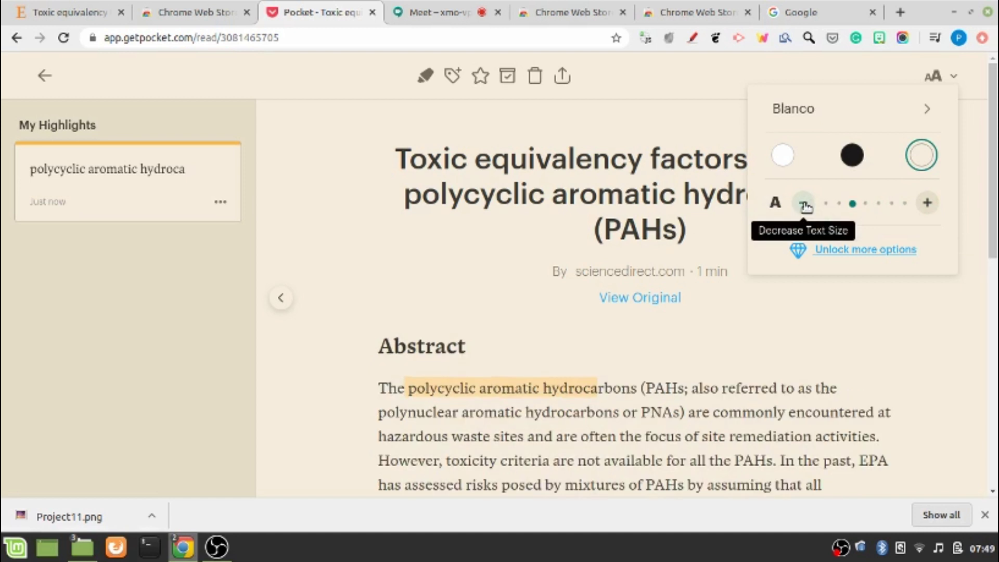
# - Review the available article fonts and close the text display settings
pyautogui.click(926, 110)
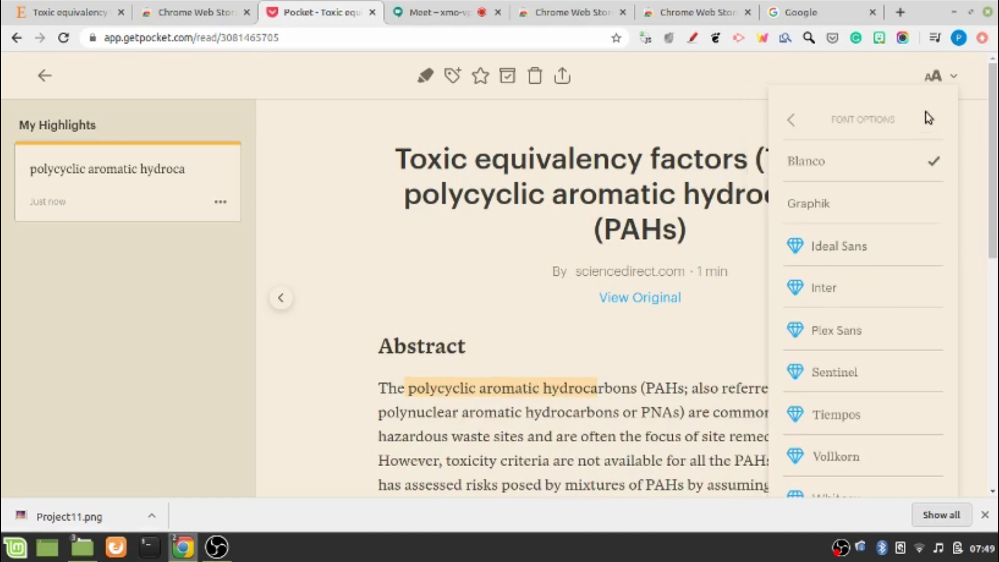
pyautogui.click(795, 120)
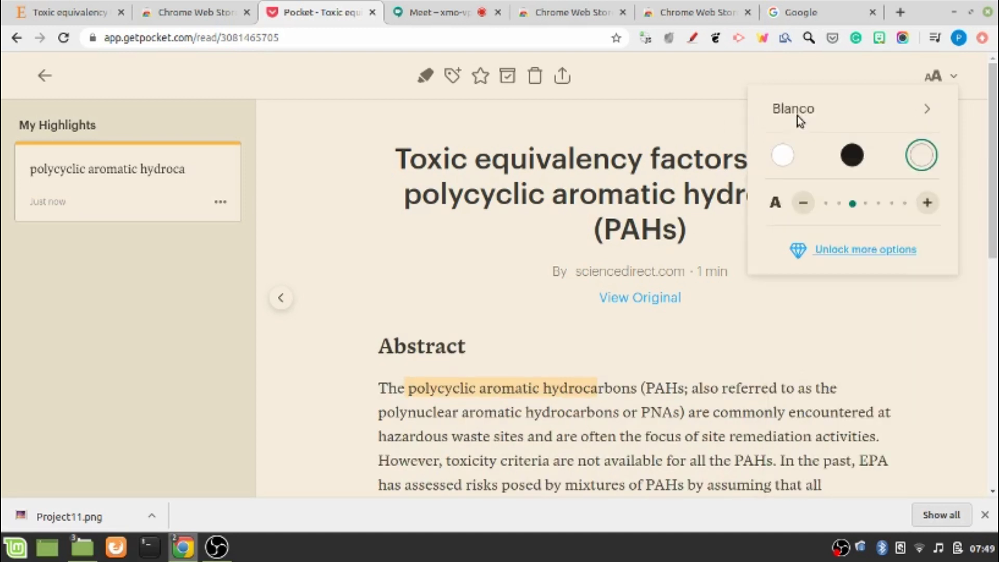
pyautogui.click(687, 107)
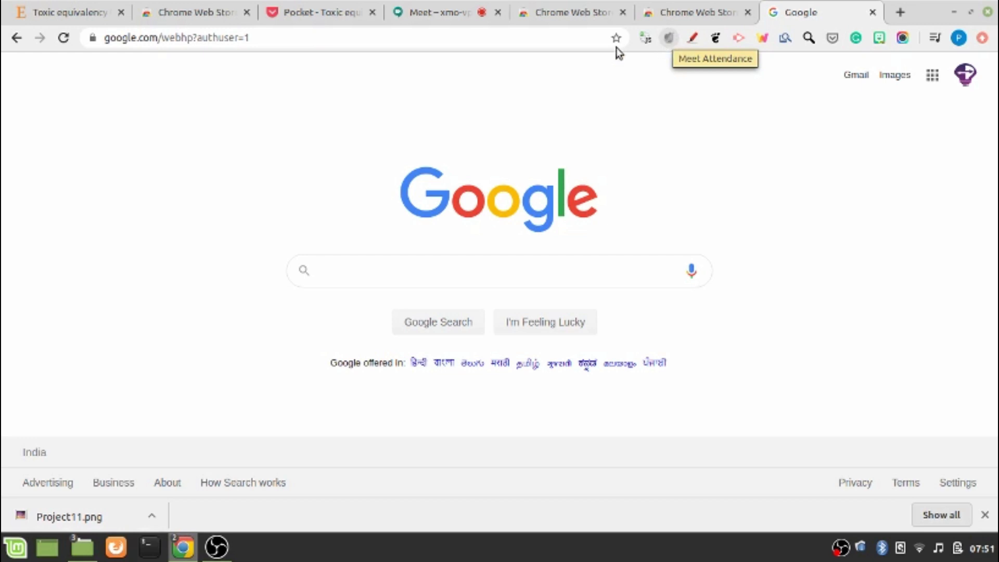
# - Join the prepared Google Meet meeting and show its participant list
pyautogui.click(433, 17)
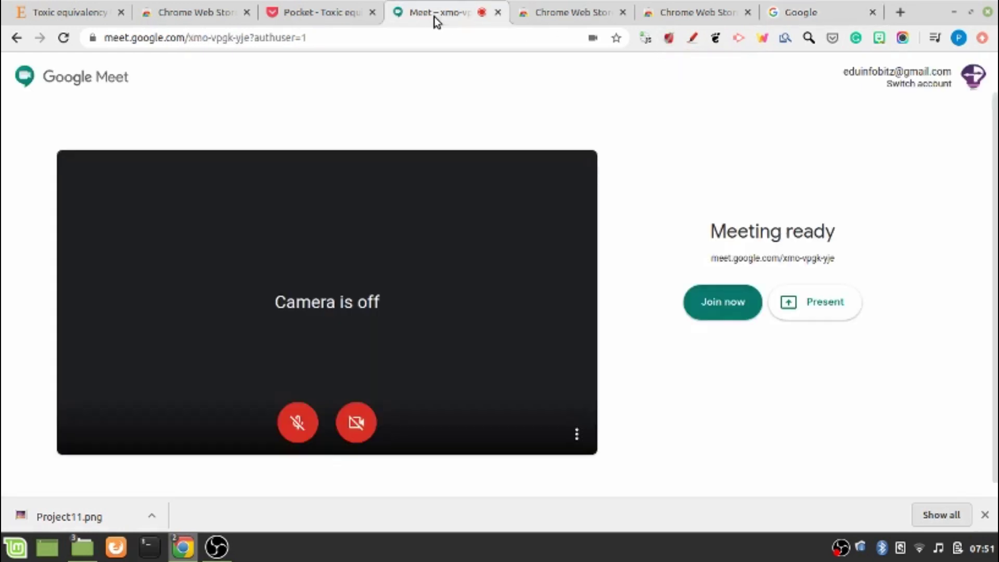
pyautogui.click(716, 301)
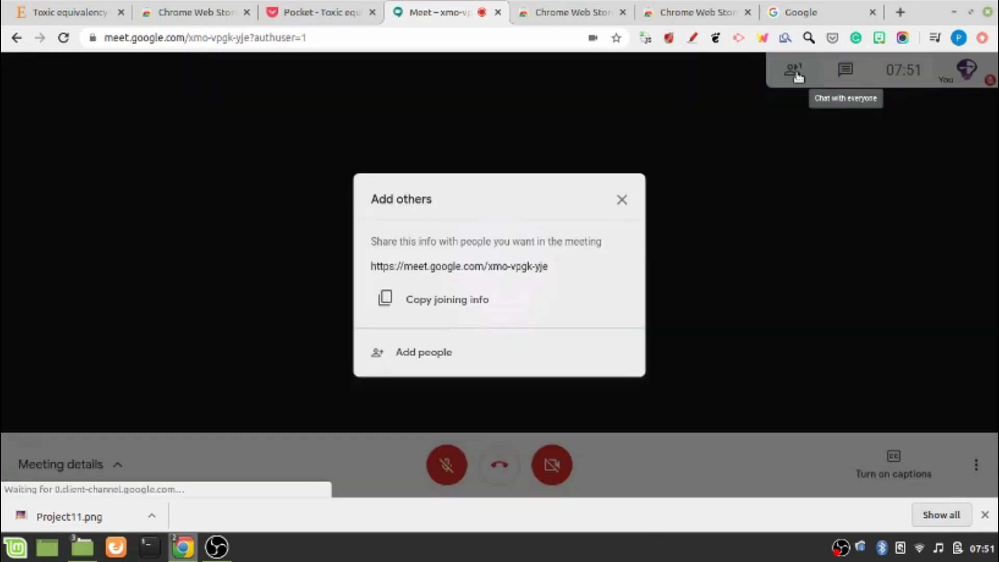
pyautogui.click(620, 202)
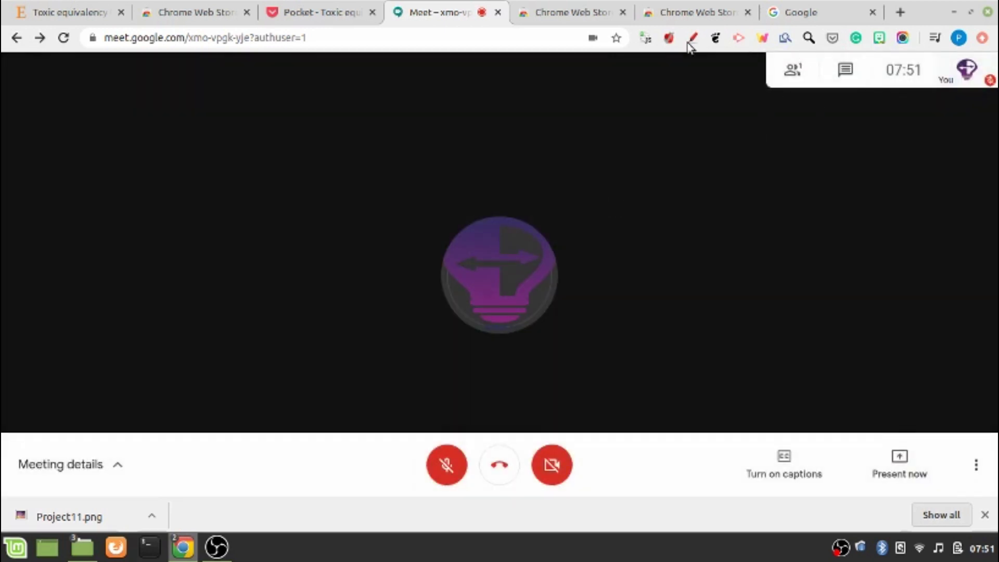
pyautogui.click(797, 71)
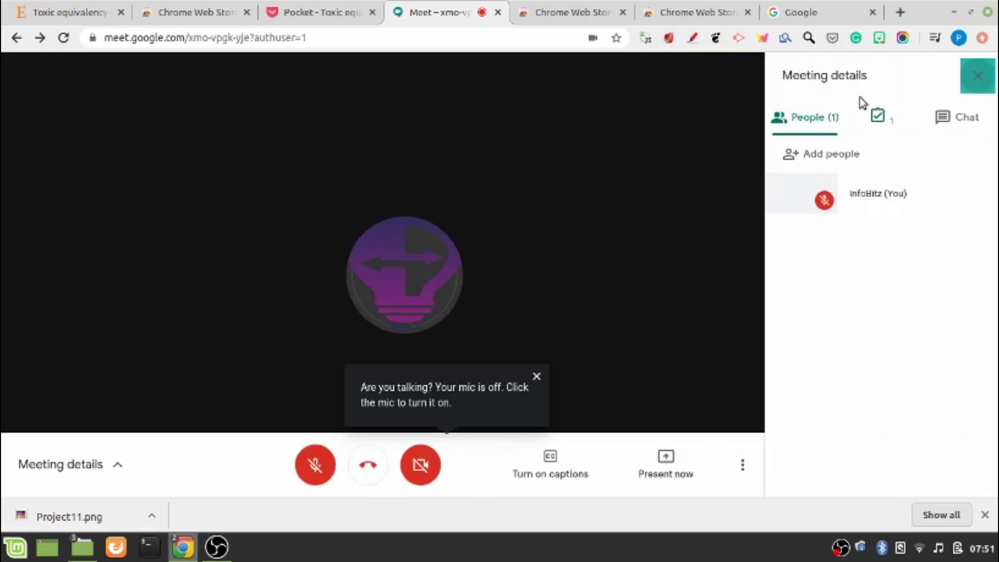
# - Examine the attendance extension's class and toggle controls beside the People list, and close the meeting
pyautogui.click(809, 122)
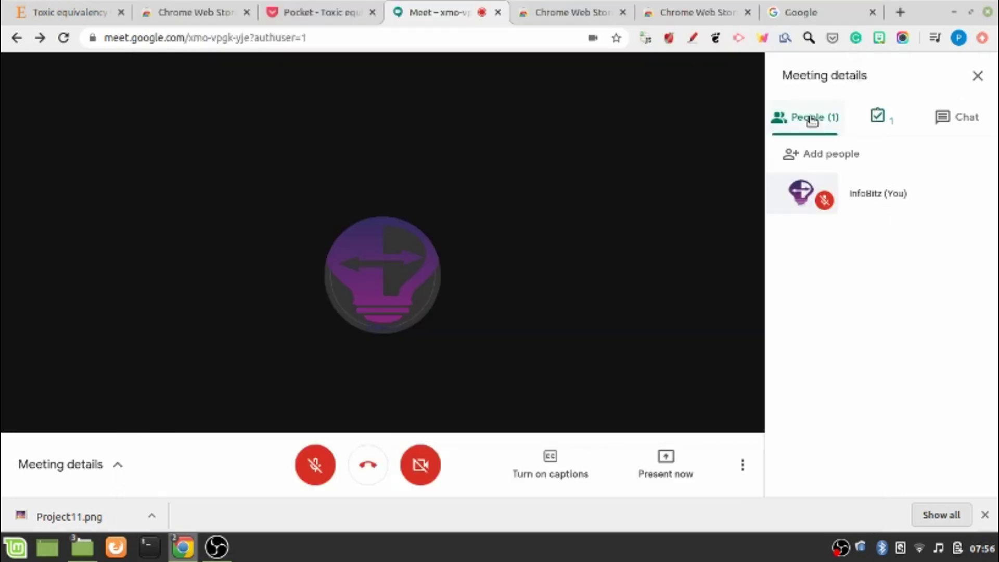
pyautogui.moveTo(868, 122)
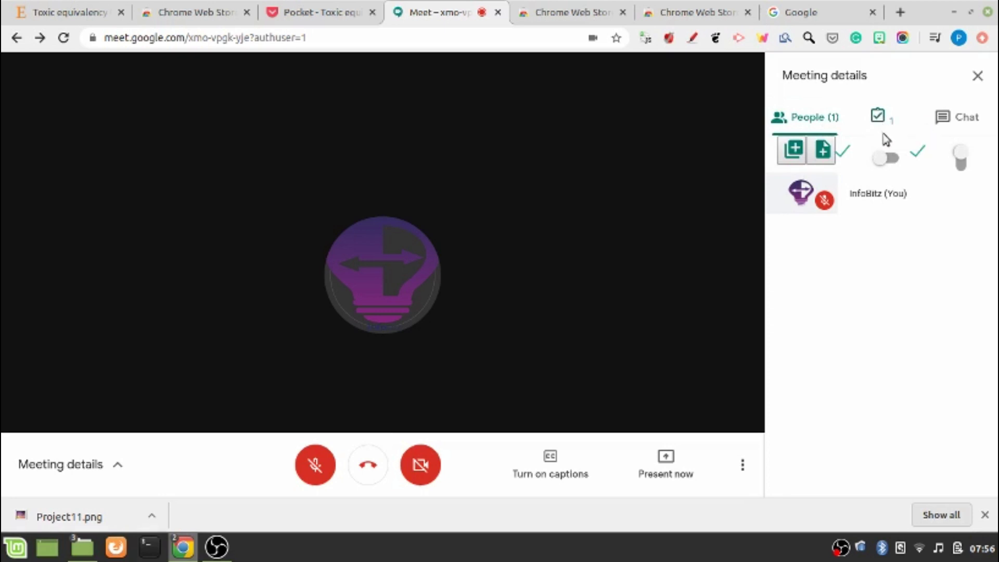
pyautogui.click(831, 128)
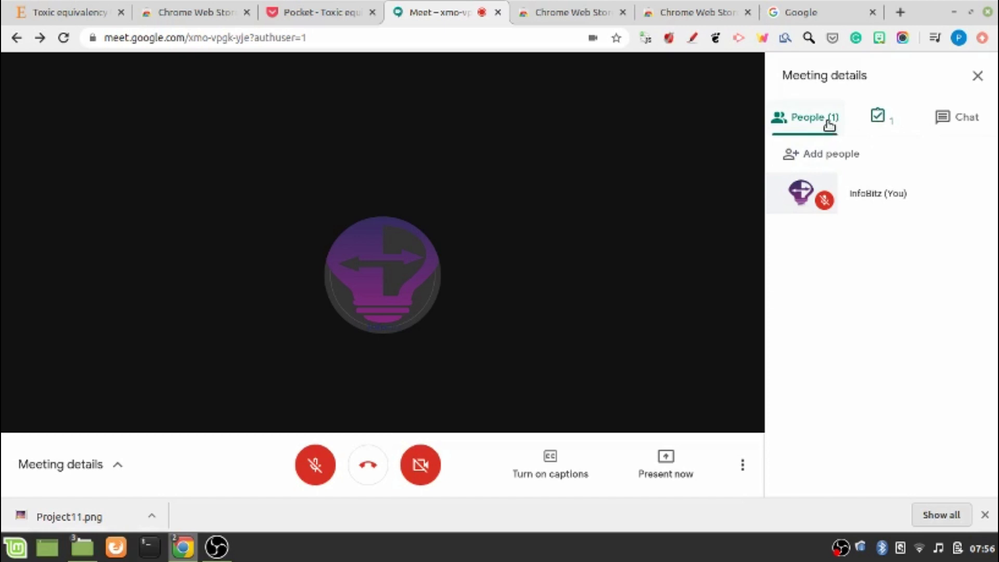
pyautogui.moveTo(881, 117)
pyautogui.moveTo(799, 158)
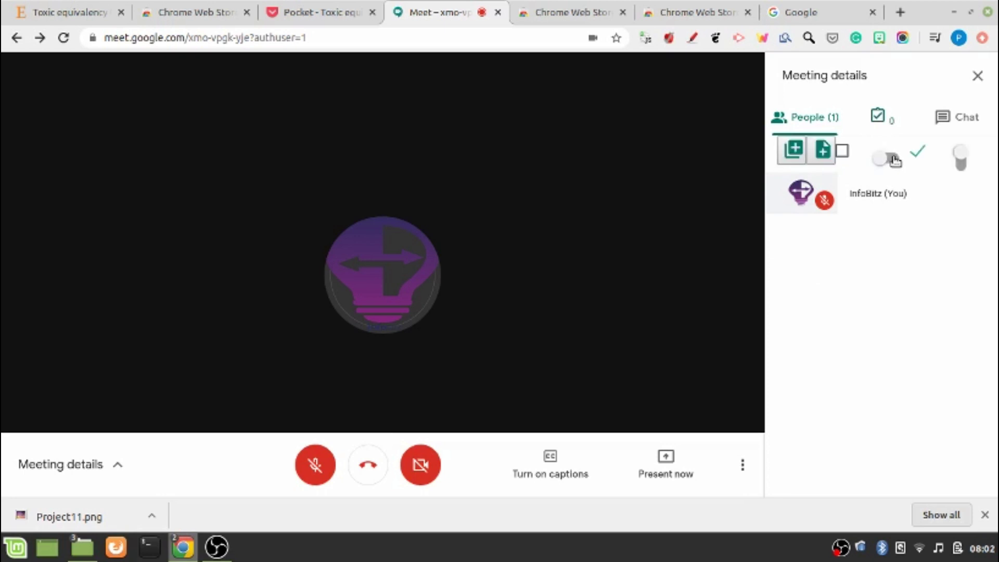
pyautogui.click(887, 159)
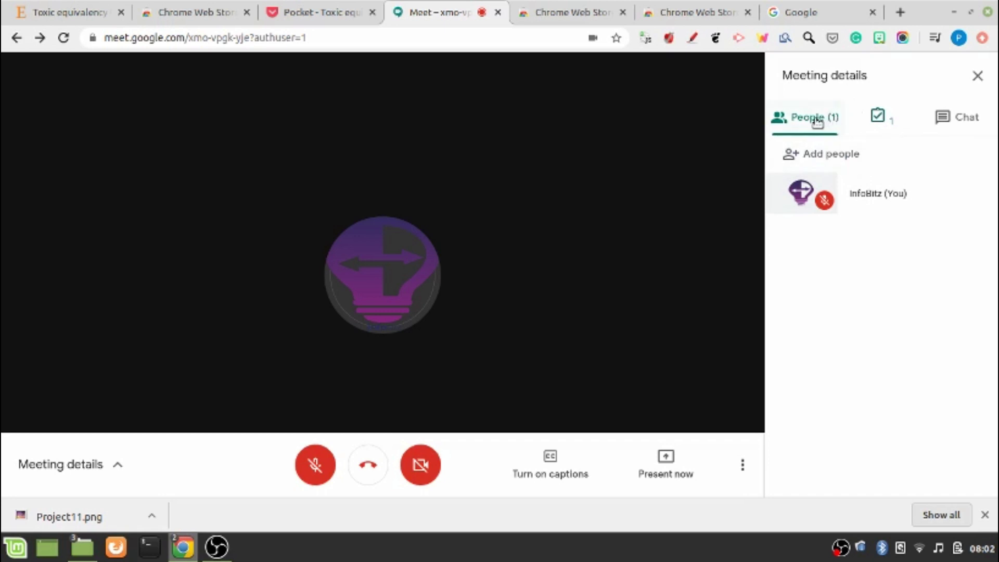
pyautogui.moveTo(846, 122)
pyautogui.moveTo(876, 119)
pyautogui.click(498, 14)
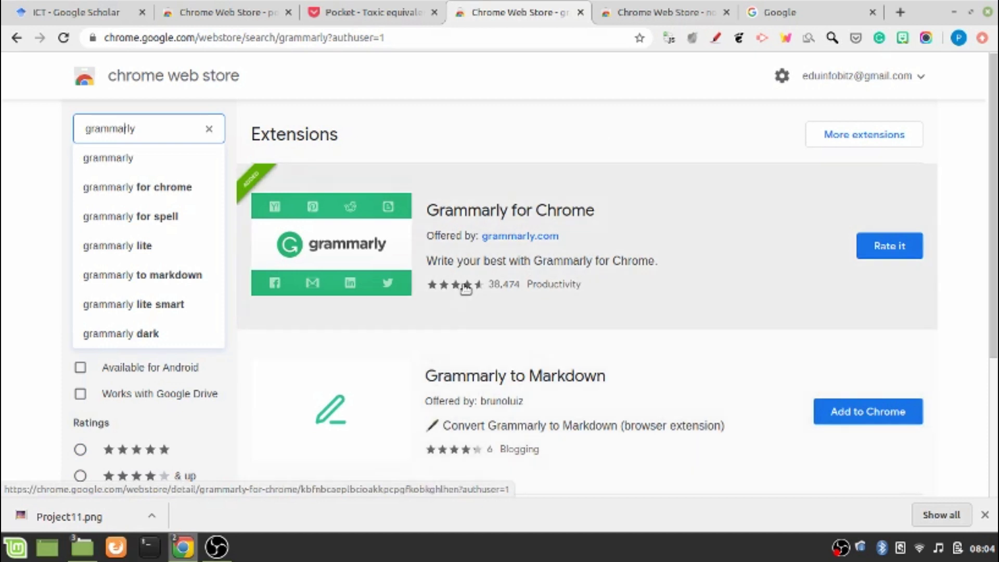
# - Return to the Google Scholar results and open the PDF "Digital transformation: A framework for ICT literacy"
pyautogui.moveTo(466, 288)
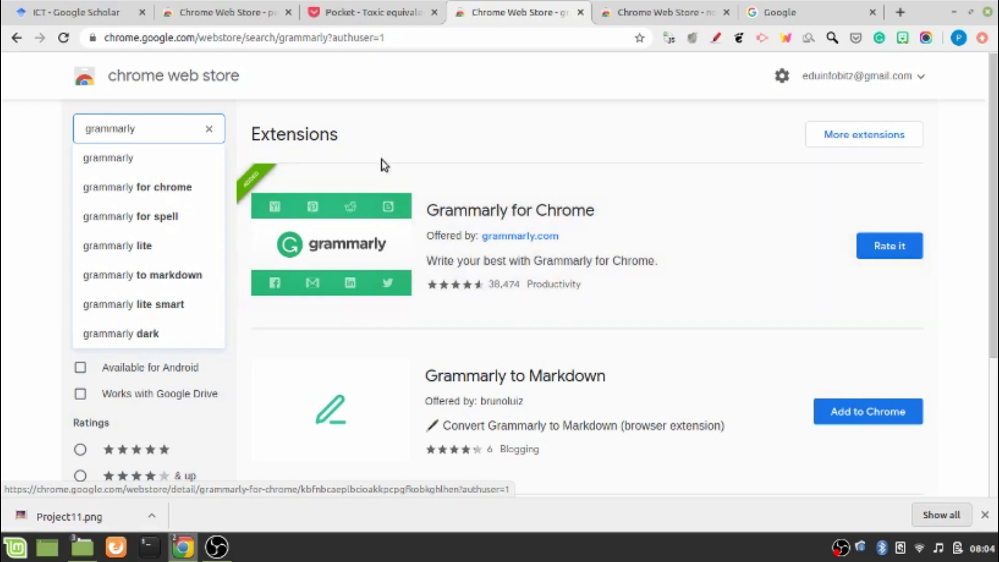
pyautogui.click(108, 11)
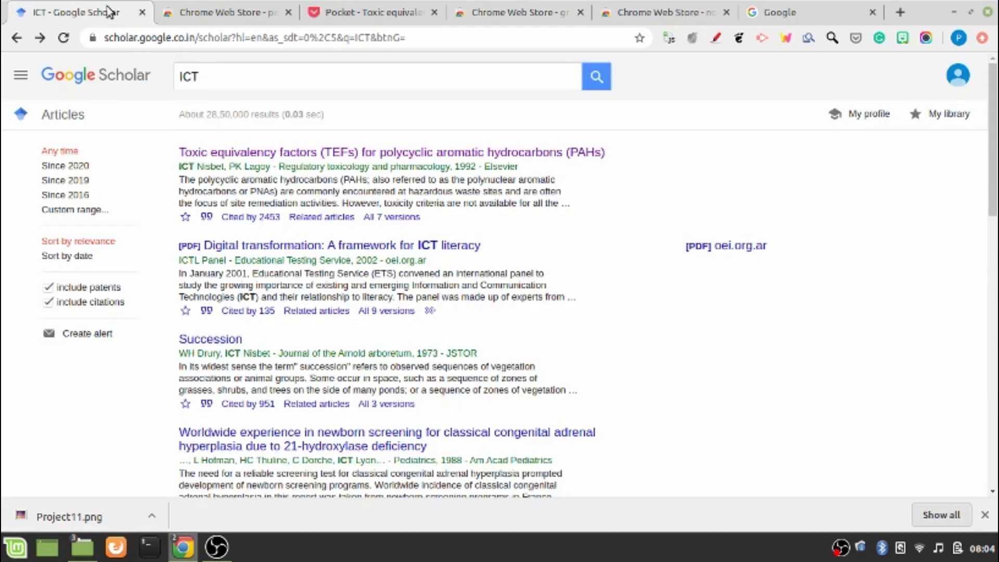
pyautogui.moveTo(337, 144); pyautogui.dragTo(278, 234)
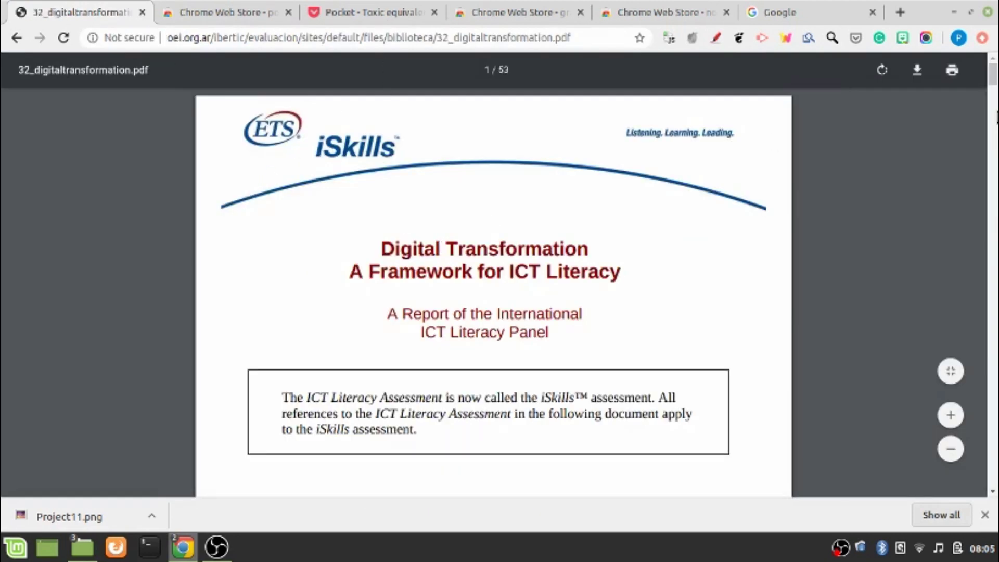
pyautogui.moveTo(992, 83)
pyautogui.mouseDown()
pyautogui.moveTo(995, 109)
pyautogui.moveTo(992, 78)
pyautogui.mouseUp()
# - Review Grammarly's options for the PDF's site and look up the definition of "hyperplasia" in the Pediatrics abstract
pyautogui.click(879, 38)
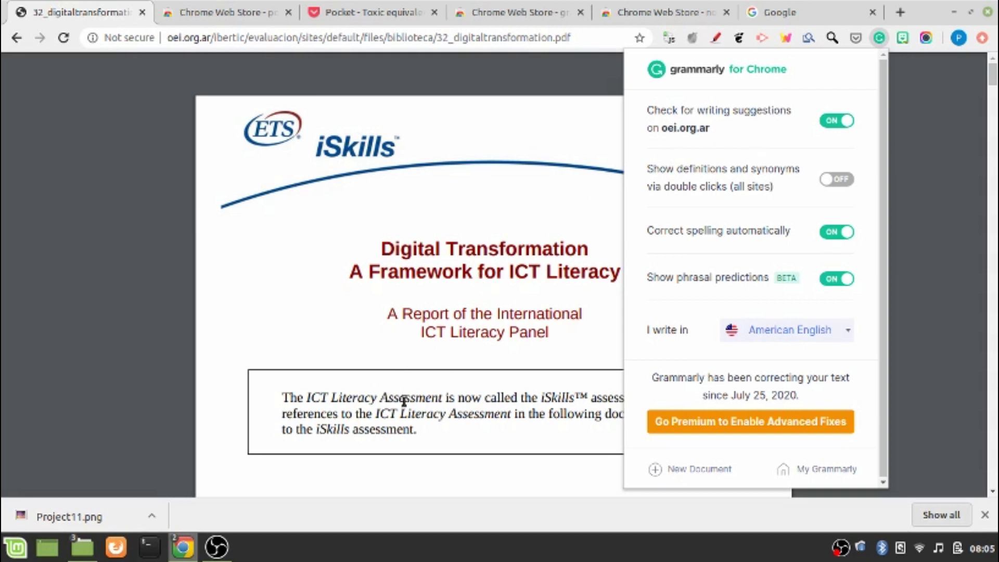
pyautogui.click(489, 413)
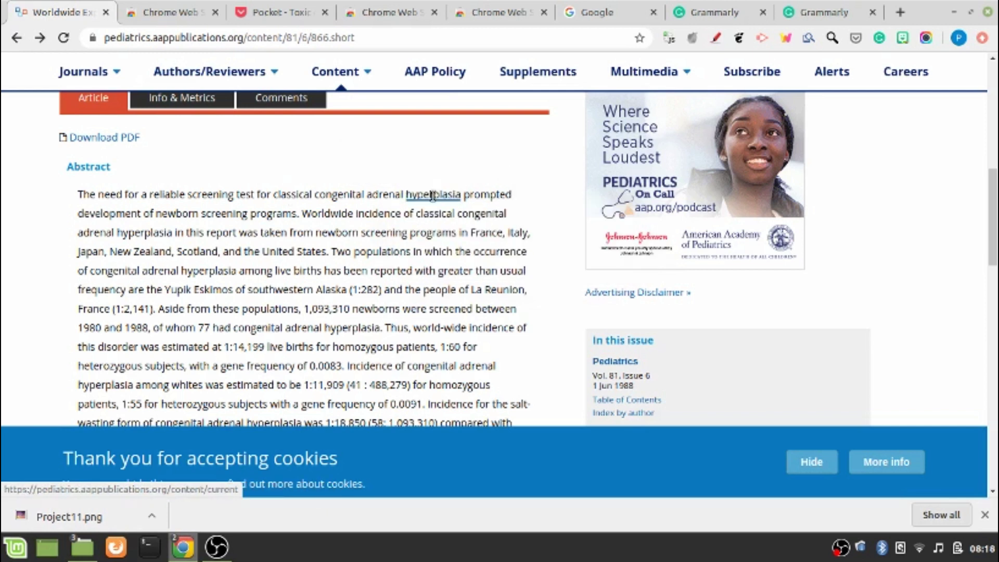
pyautogui.moveTo(429, 195)
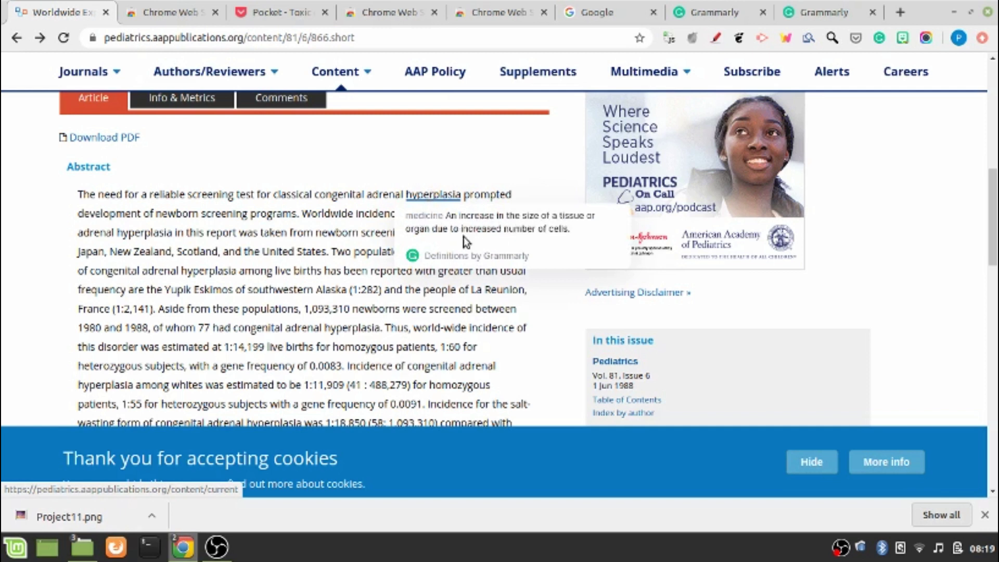
pyautogui.doubleClick(443, 288)
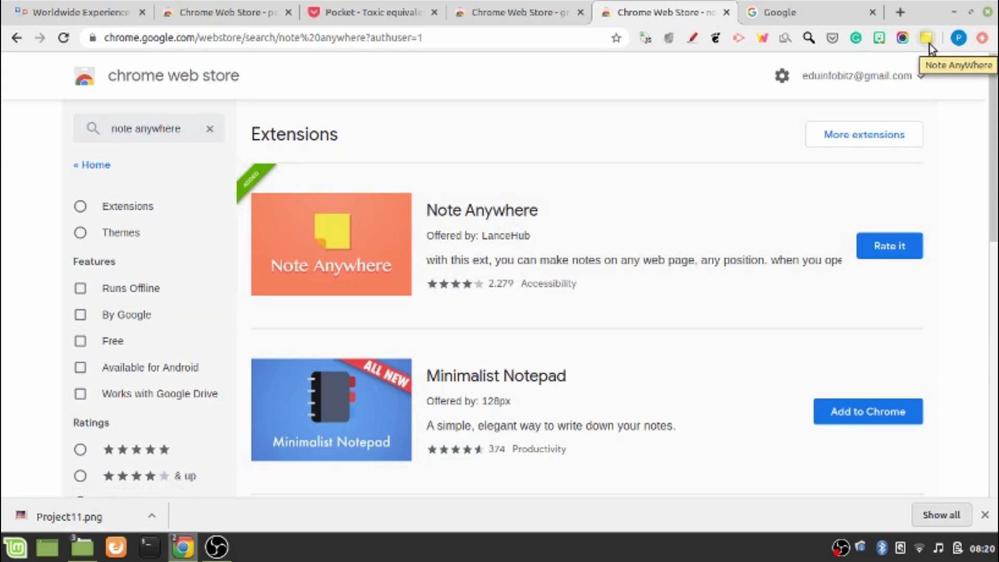
# - Try to add a Note Anywhere sticky note on the Chrome Web Store page
pyautogui.click(928, 43)
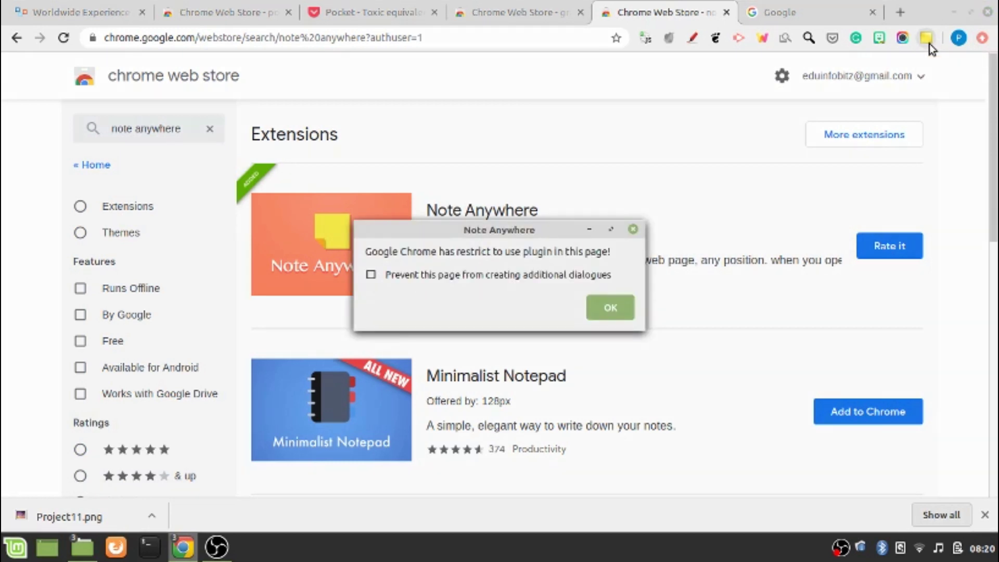
pyautogui.click(632, 231)
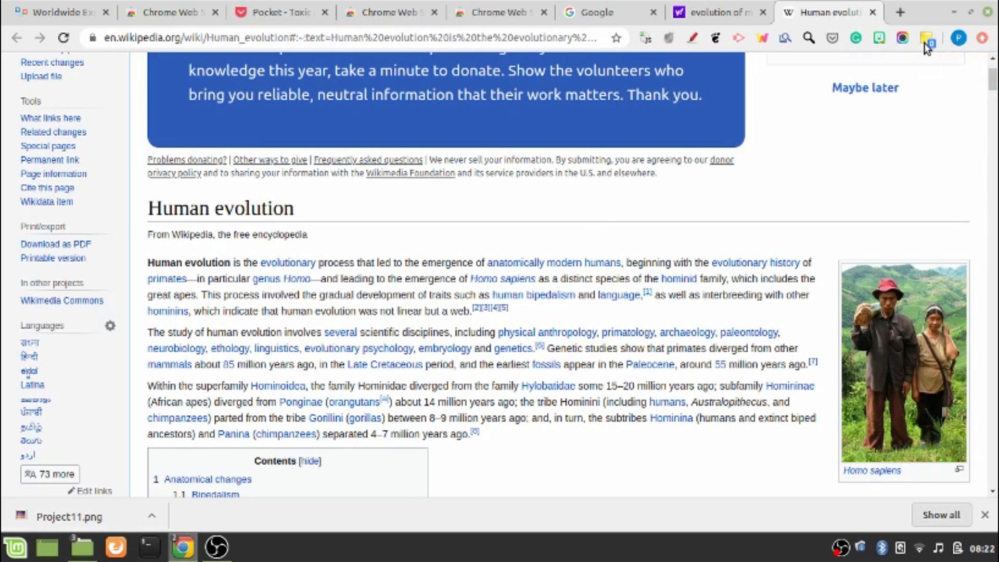
# - Open the Note Anywhere options from the Human evolution article and save the note color and font settings
pyautogui.rightClick(928, 39)
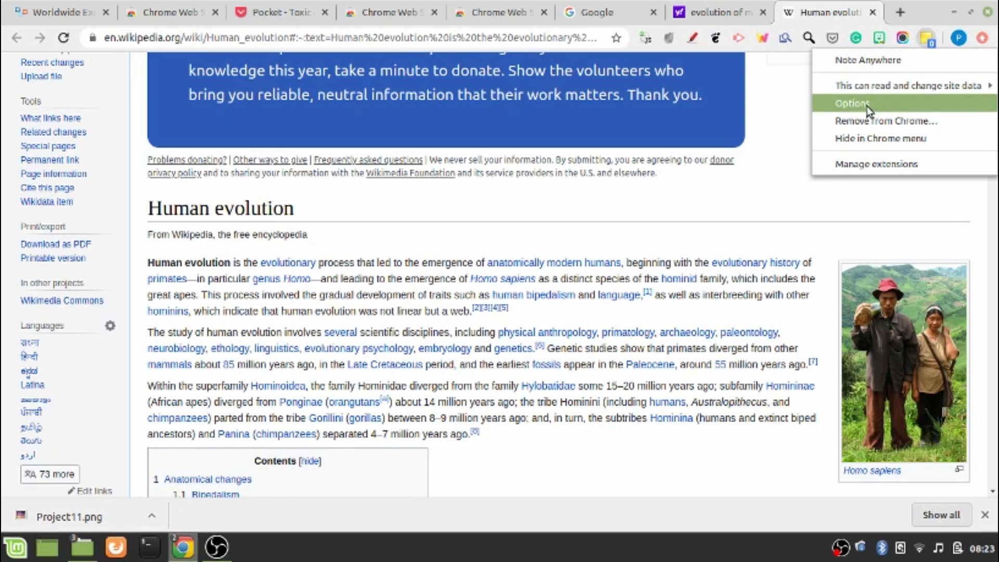
pyautogui.click(867, 106)
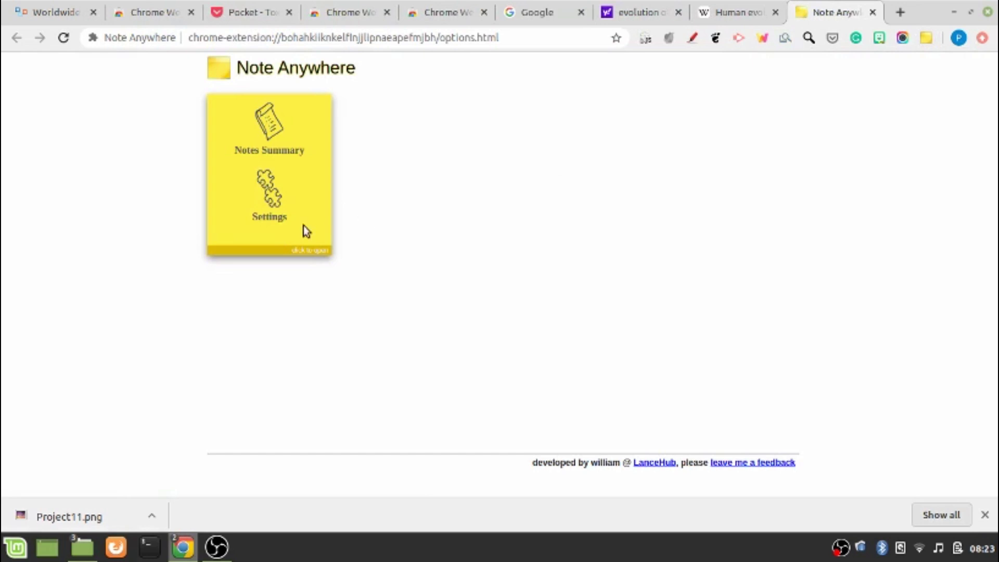
pyautogui.click(279, 217)
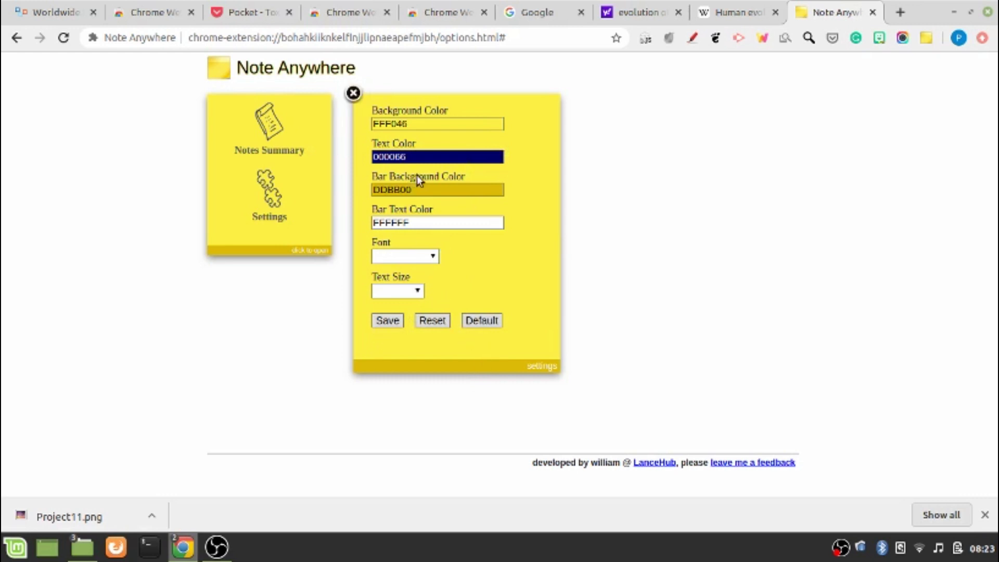
pyautogui.click(391, 320)
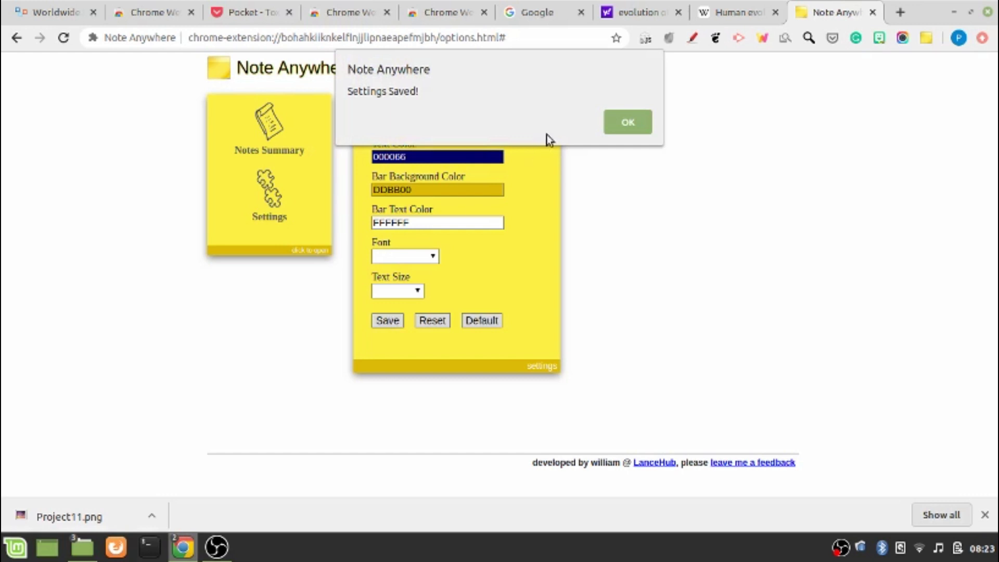
pyautogui.click(638, 119)
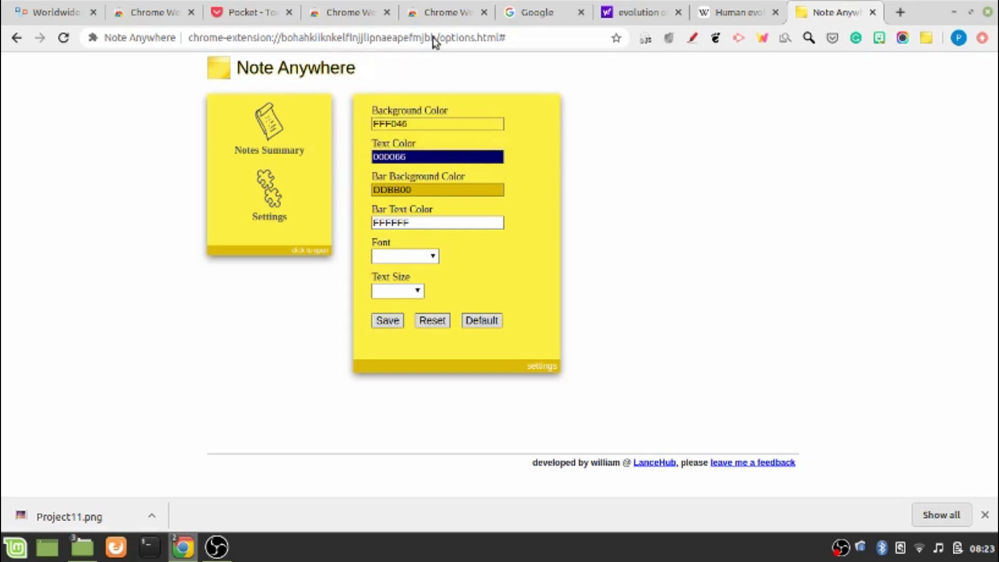
# - Place a sticky note reading "Hello" over the Human evolution article's introduction and delete it
pyautogui.click(755, 16)
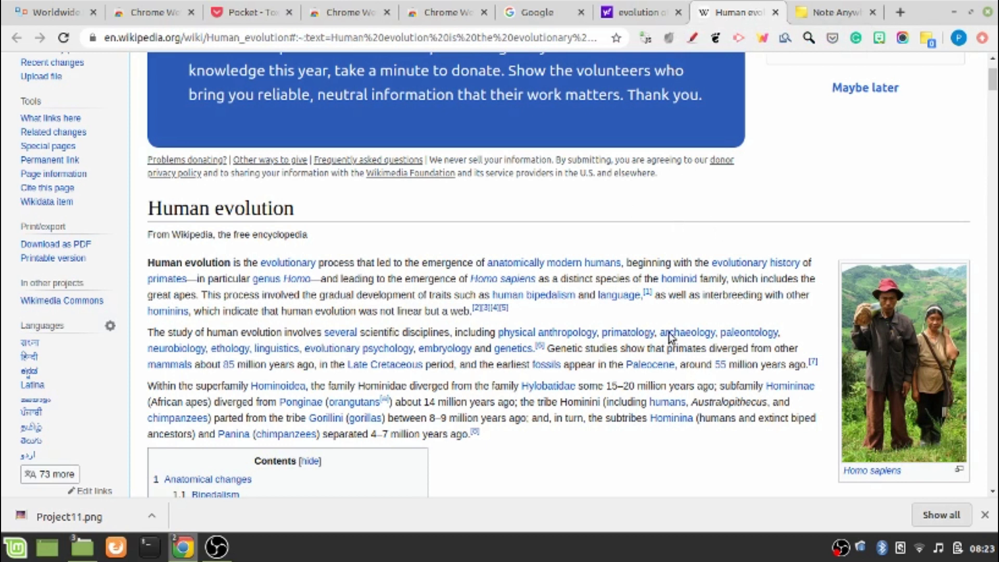
pyautogui.click(923, 39)
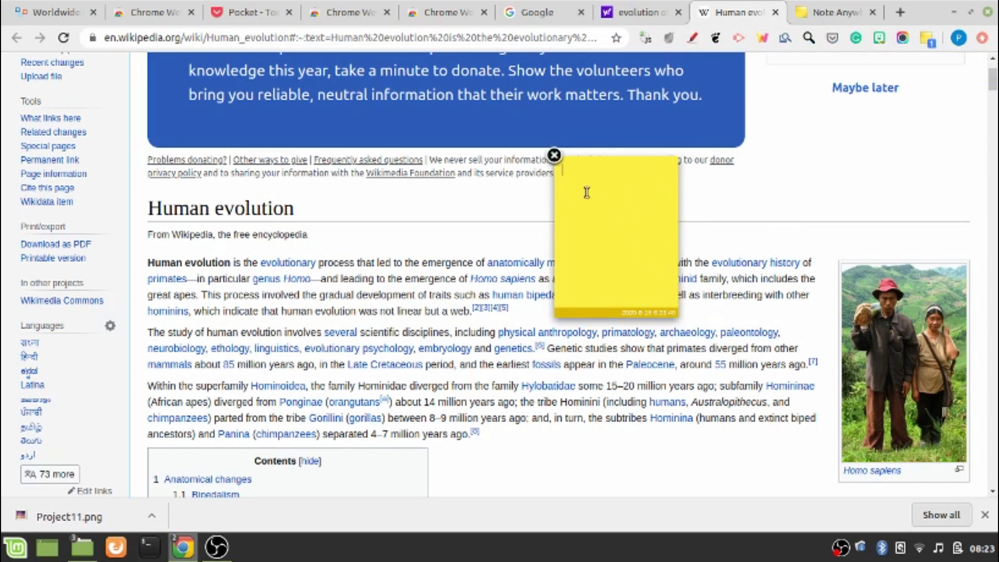
pyautogui.write('Hello')
pyautogui.moveTo(626, 222); pyautogui.dragTo(214, 299)
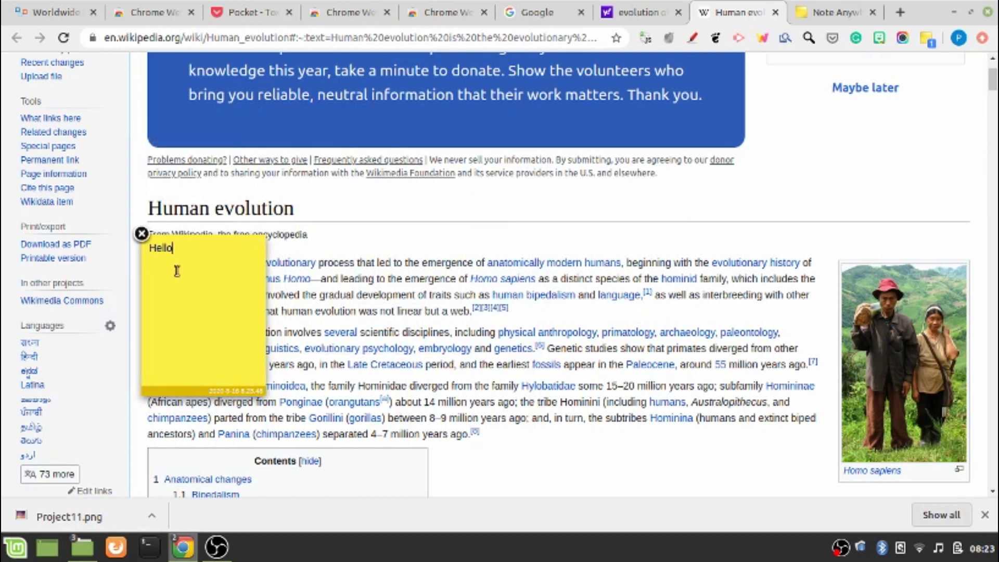
pyautogui.moveTo(182, 268); pyautogui.dragTo(292, 262)
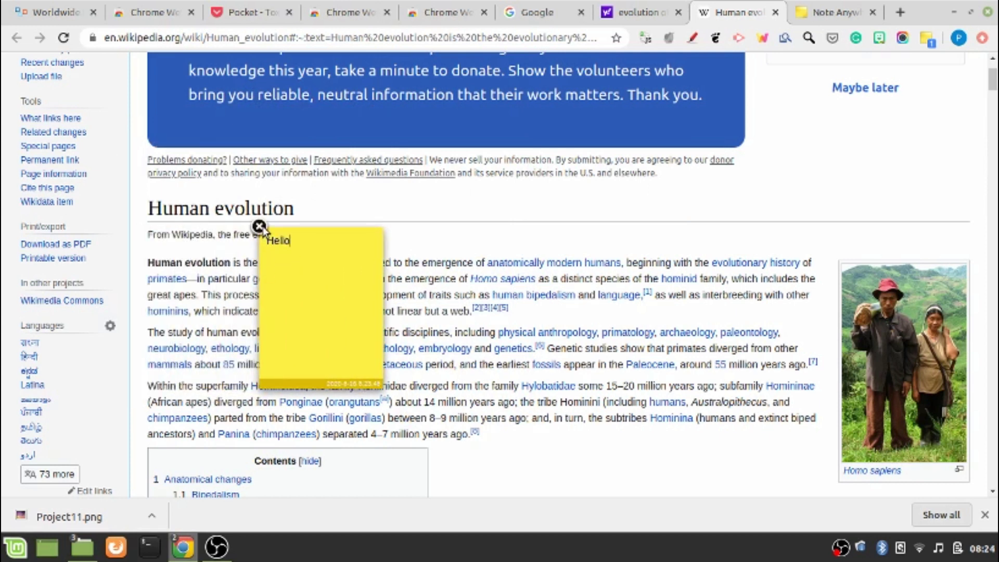
pyautogui.click(259, 227)
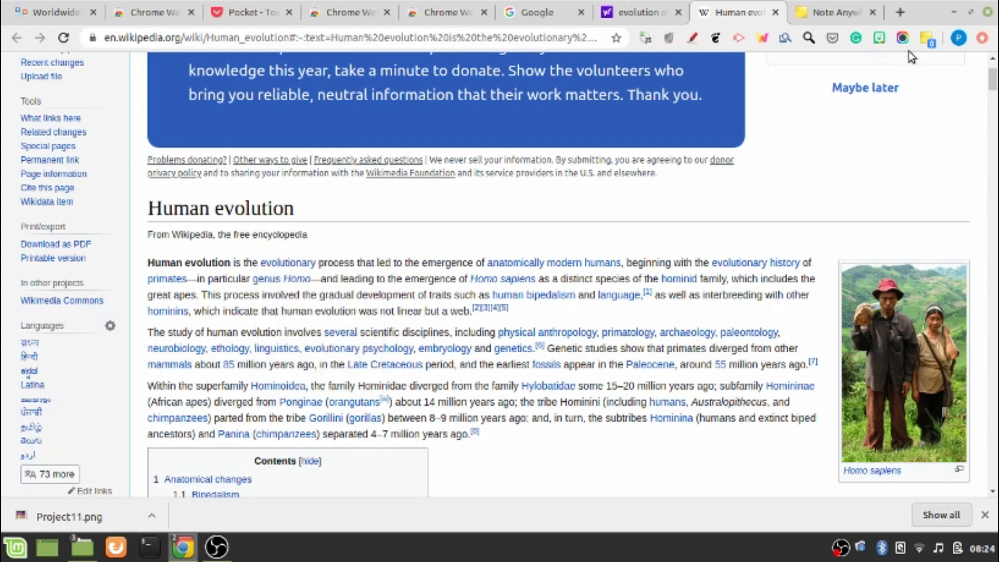
# - Add a sticky note reading "Important" over the start of the Human evolution article's introduction
pyautogui.click(928, 42)
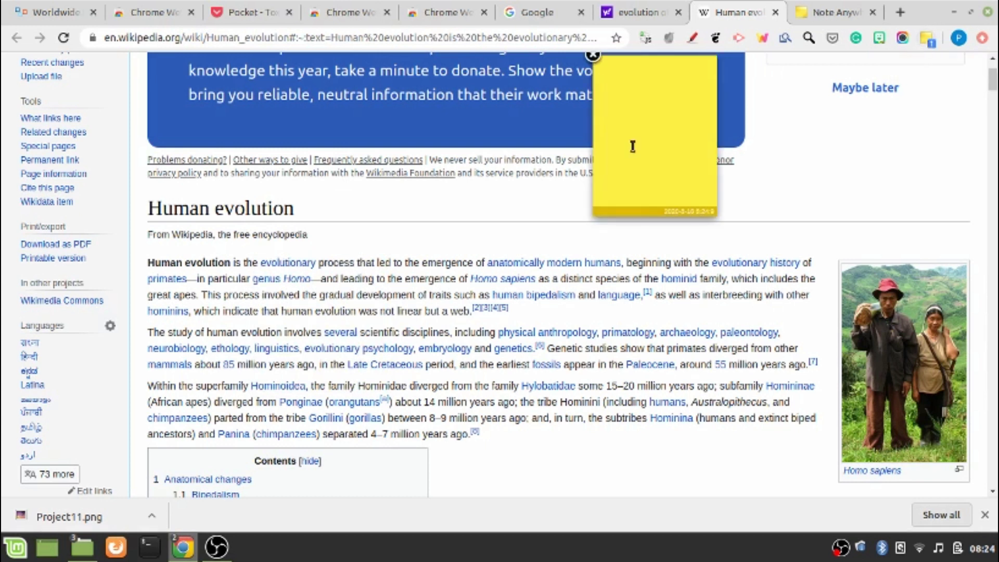
pyautogui.moveTo(632, 146); pyautogui.dragTo(317, 332)
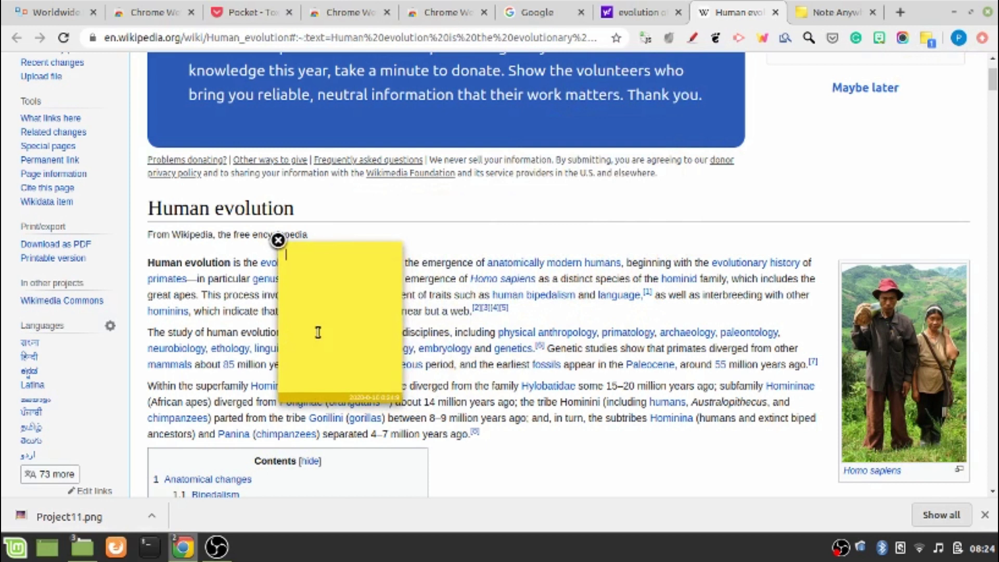
pyautogui.write('Important')
pyautogui.moveTo(318, 332); pyautogui.dragTo(244, 323)
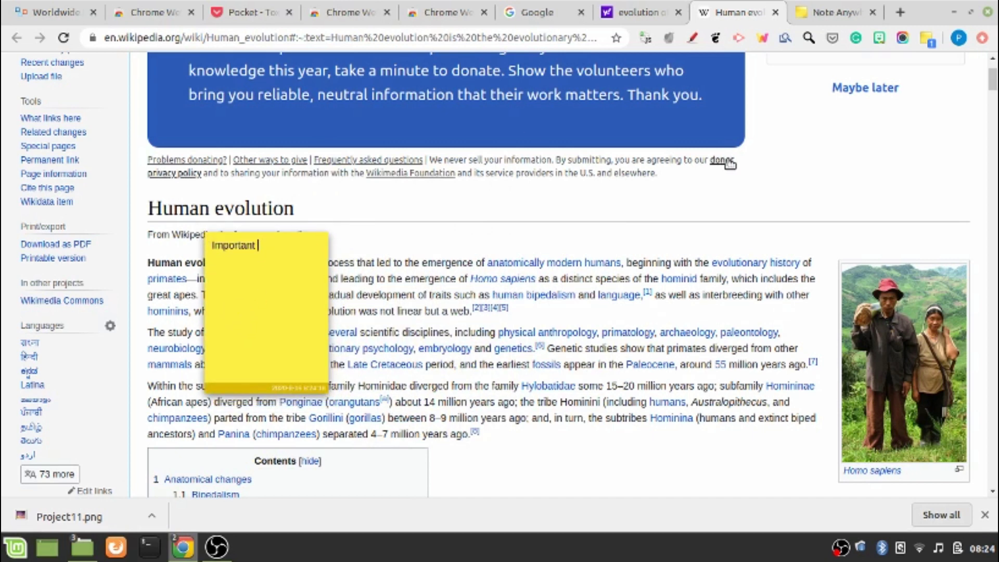
# - Close the Human evolution article and open a new browser tab
pyautogui.click(775, 13)
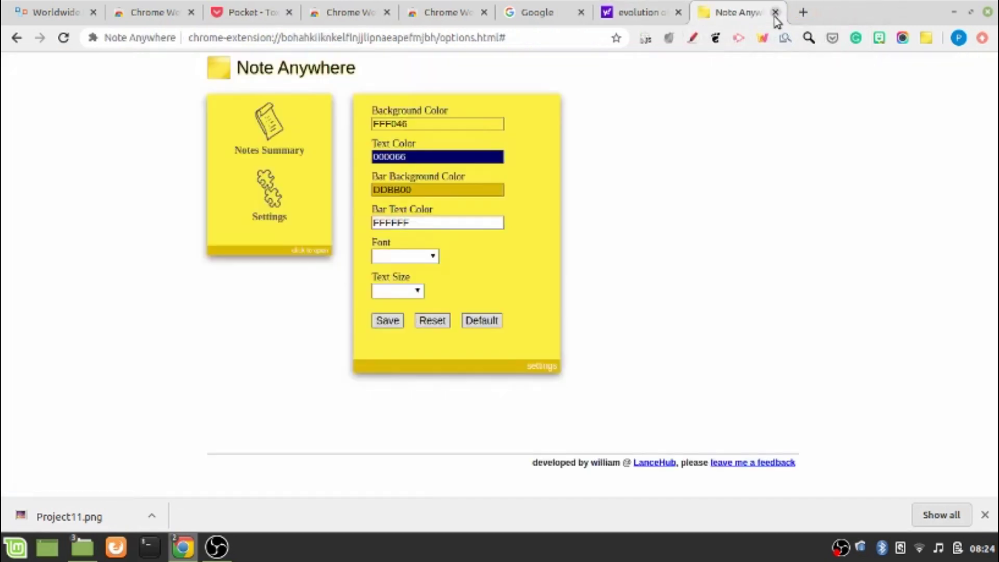
pyautogui.click(802, 12)
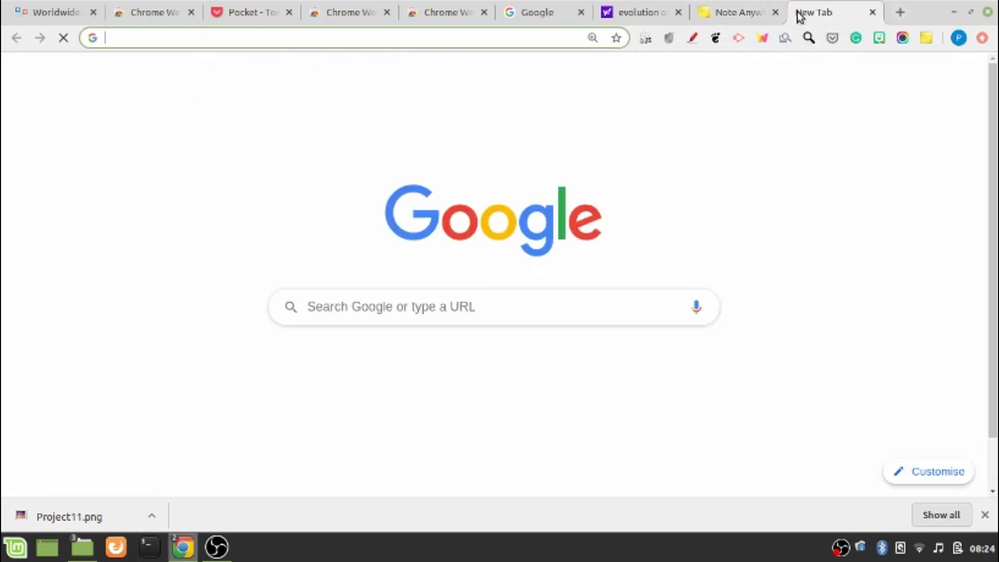